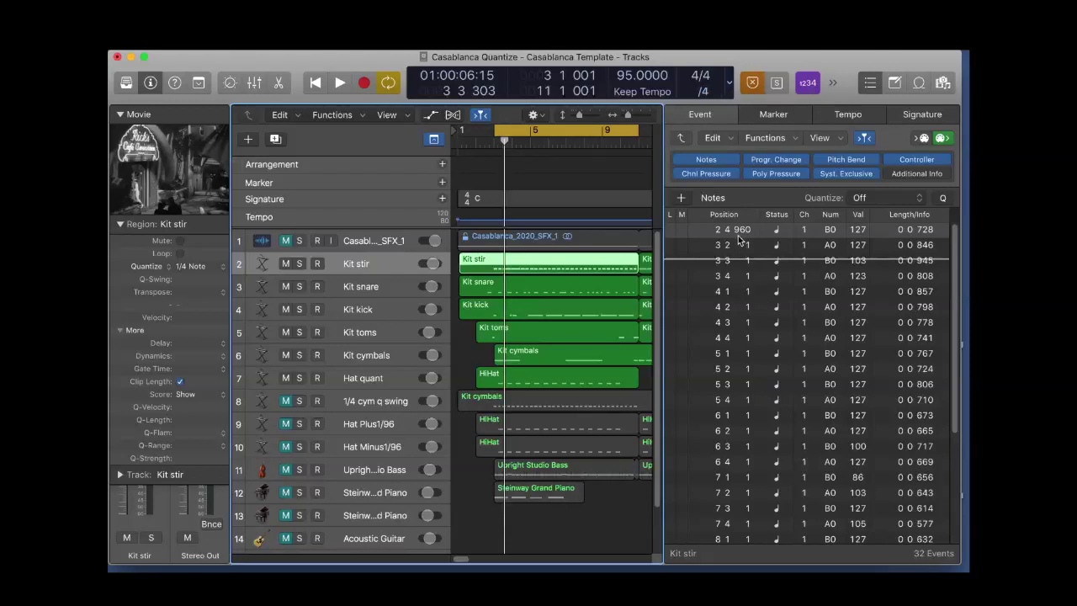
# Nudge the first Kit stir note to position 3 1 1 and back to 2 4 960 in the event list
pyautogui.moveTo(748, 235); pyautogui.dragTo(747, 231)
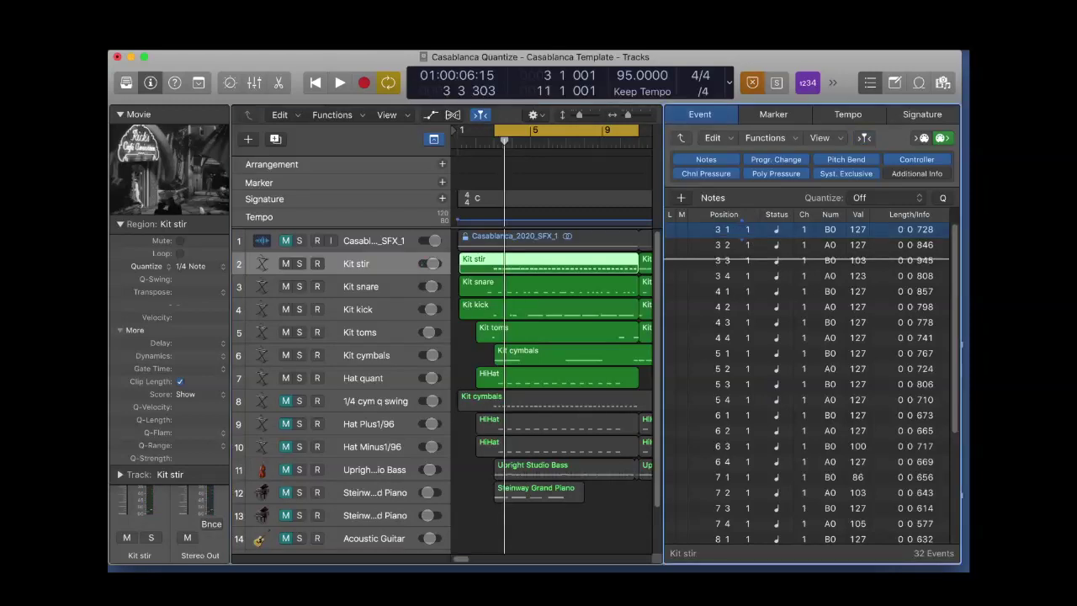
pyautogui.moveTo(748, 231); pyautogui.dragTo(748, 235)
# Switch the project's division value to /8, then to /16, and return it to /4
pyautogui.click(701, 80)
pyautogui.click(757, 134)
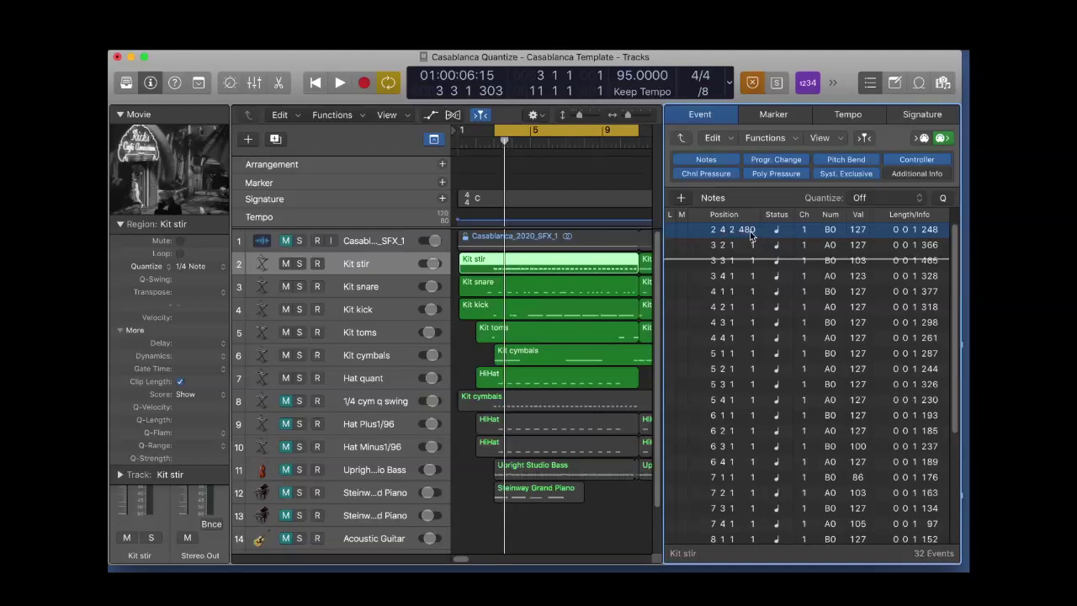
pyautogui.click(707, 94)
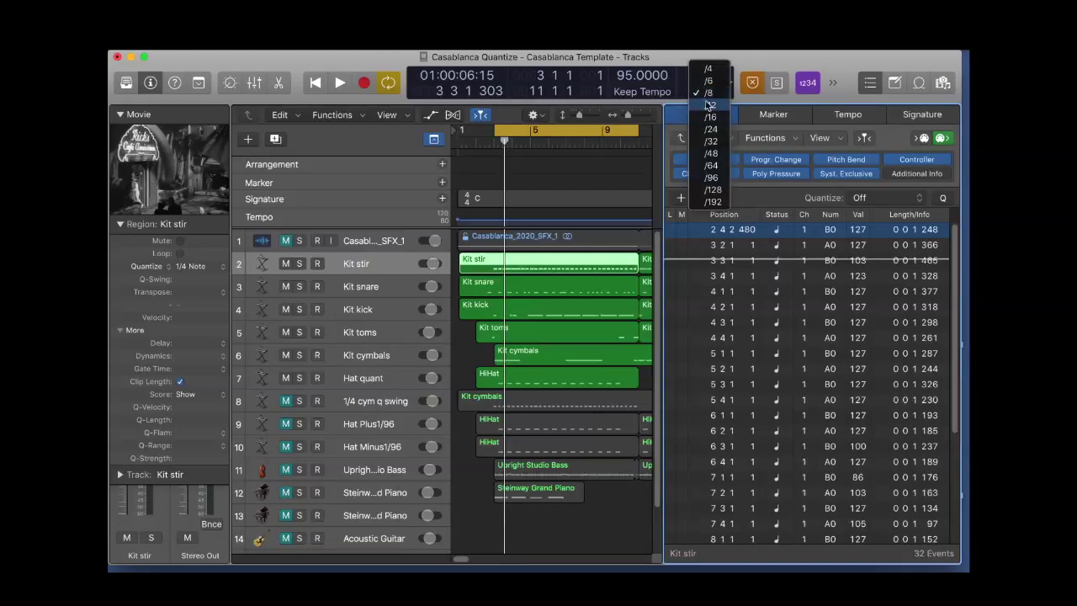
pyautogui.click(710, 117)
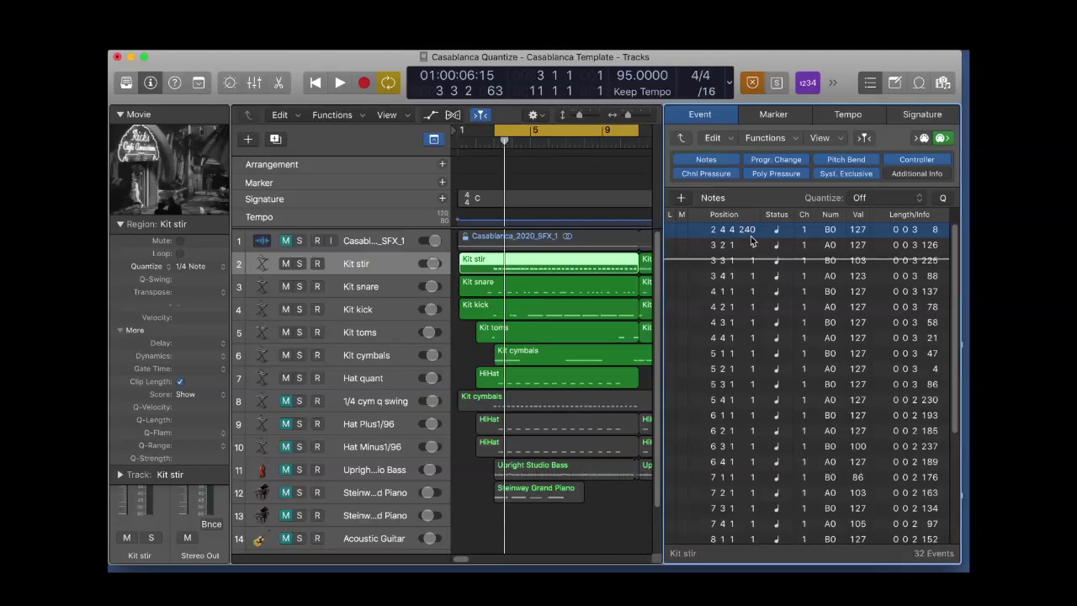
pyautogui.click(706, 92)
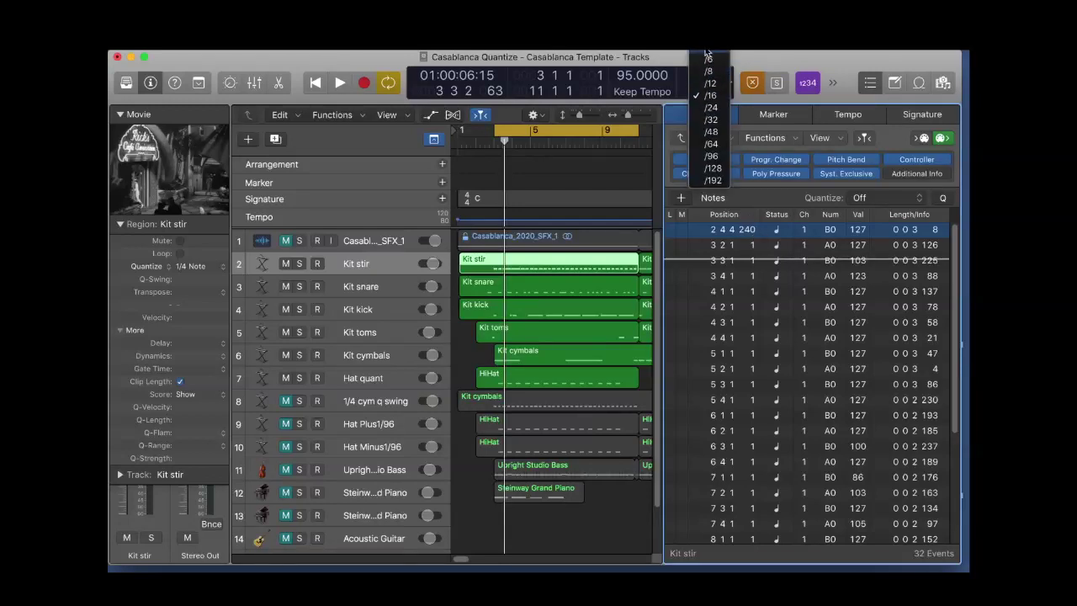
pyautogui.click(709, 53)
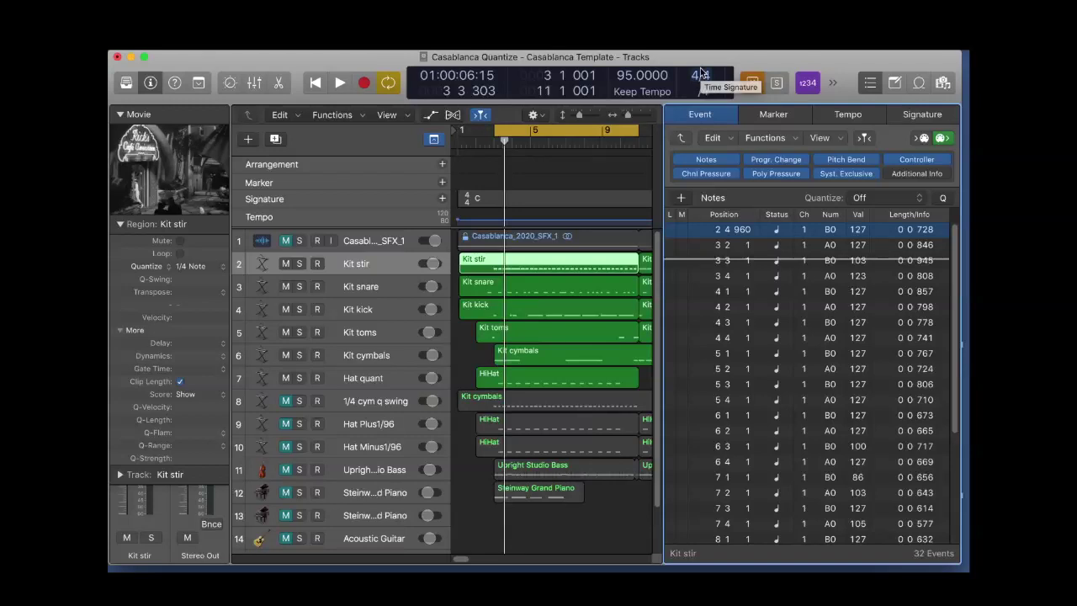
# Play back the cycled drum section with the quantized kit tracks
pyautogui.press('space')
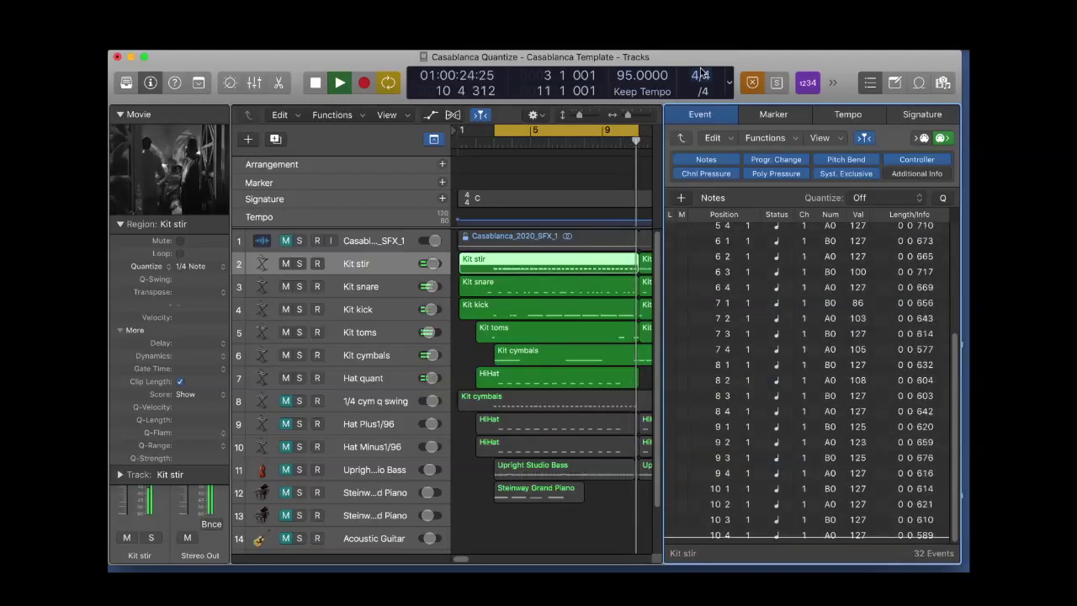
pyautogui.press('space')
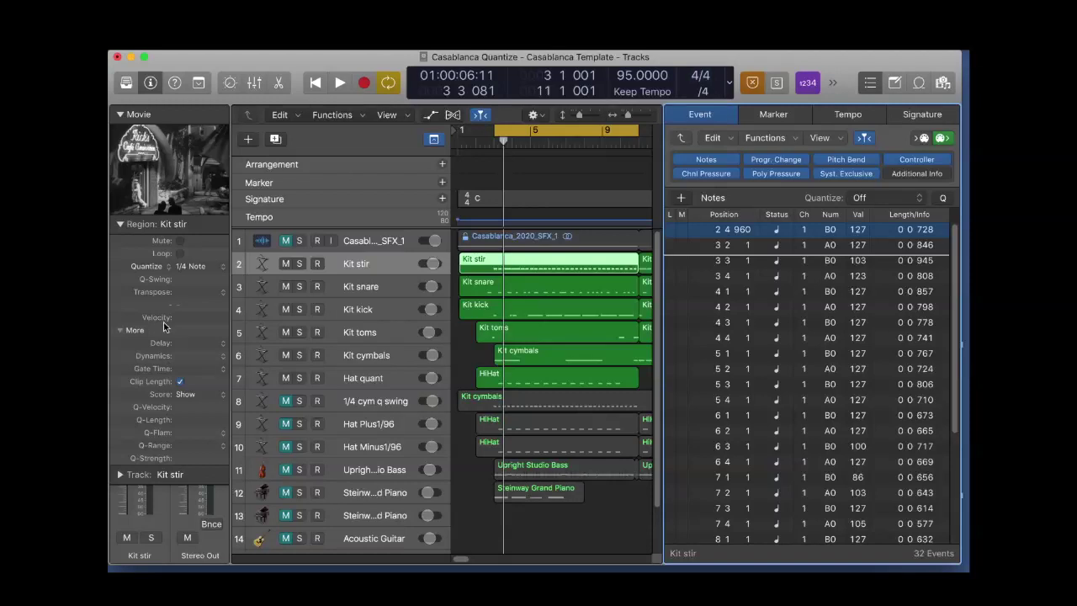
# Turn off quantization for the Kit stir, Kit snare and Kit kick regions
pyautogui.click(395, 261)
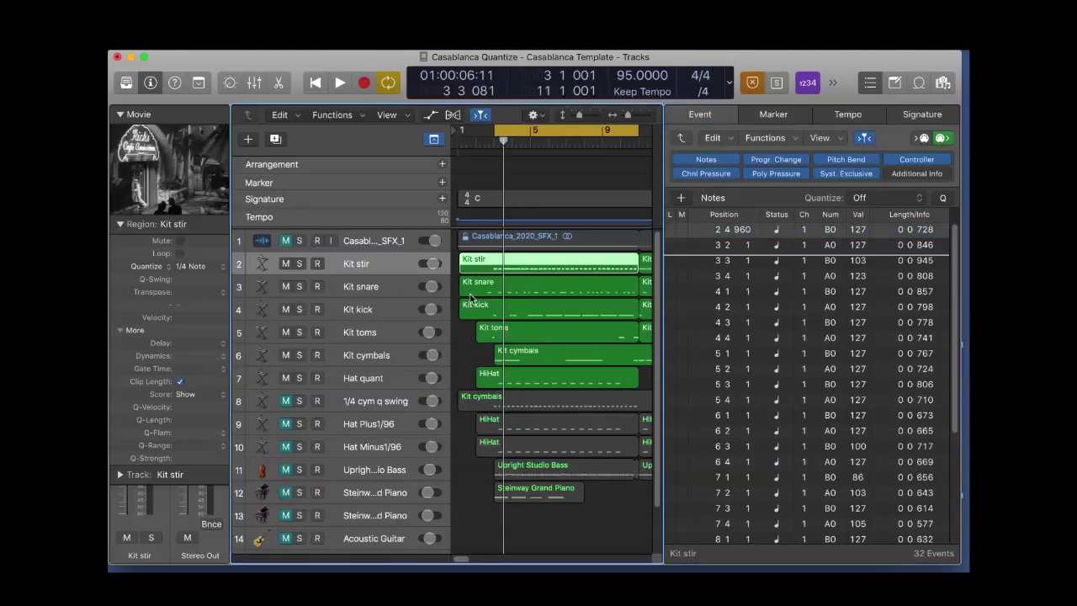
pyautogui.click(190, 268)
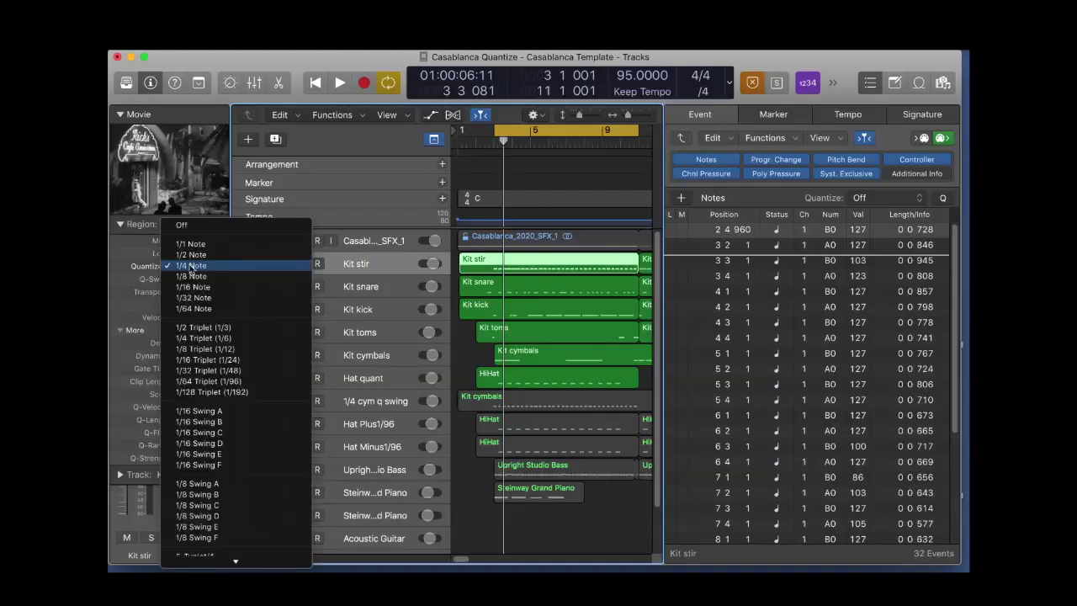
pyautogui.click(193, 221)
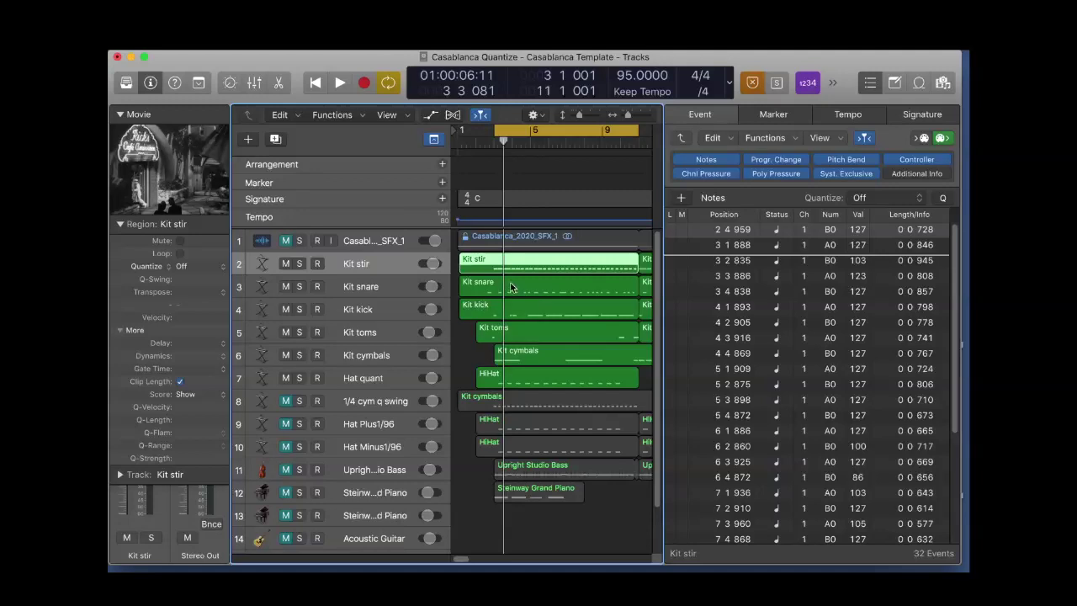
pyautogui.click(516, 286)
pyautogui.click(194, 267)
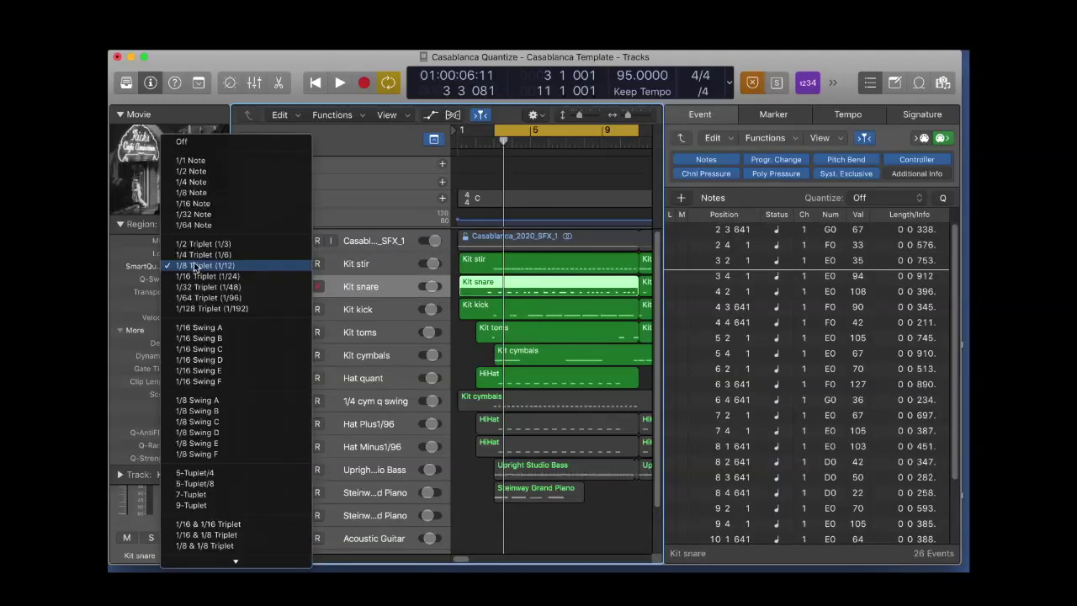
pyautogui.click(205, 146)
pyautogui.click(533, 309)
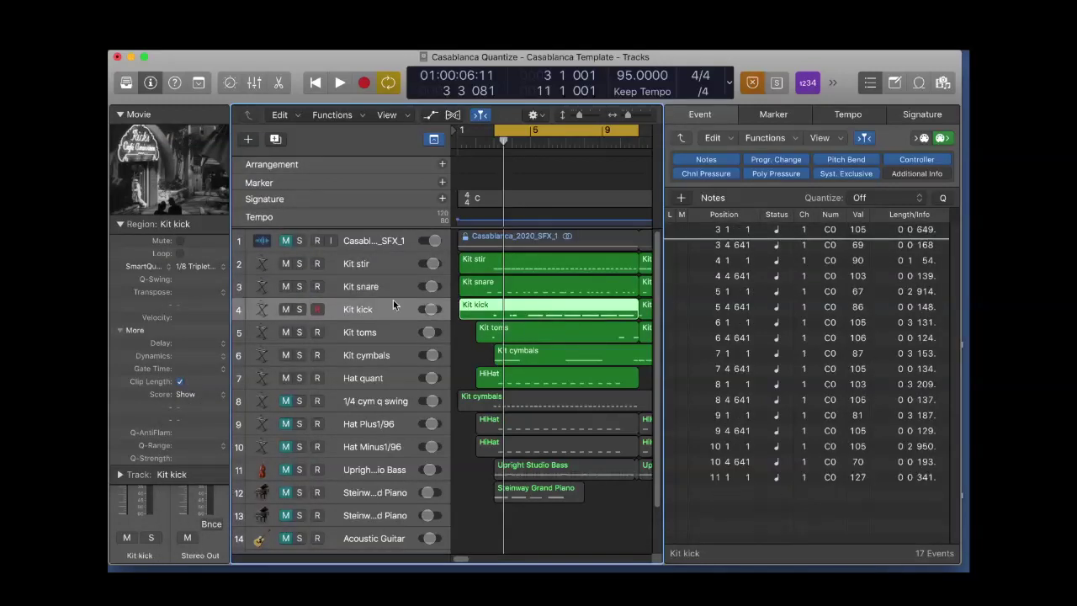
pyautogui.click(185, 268)
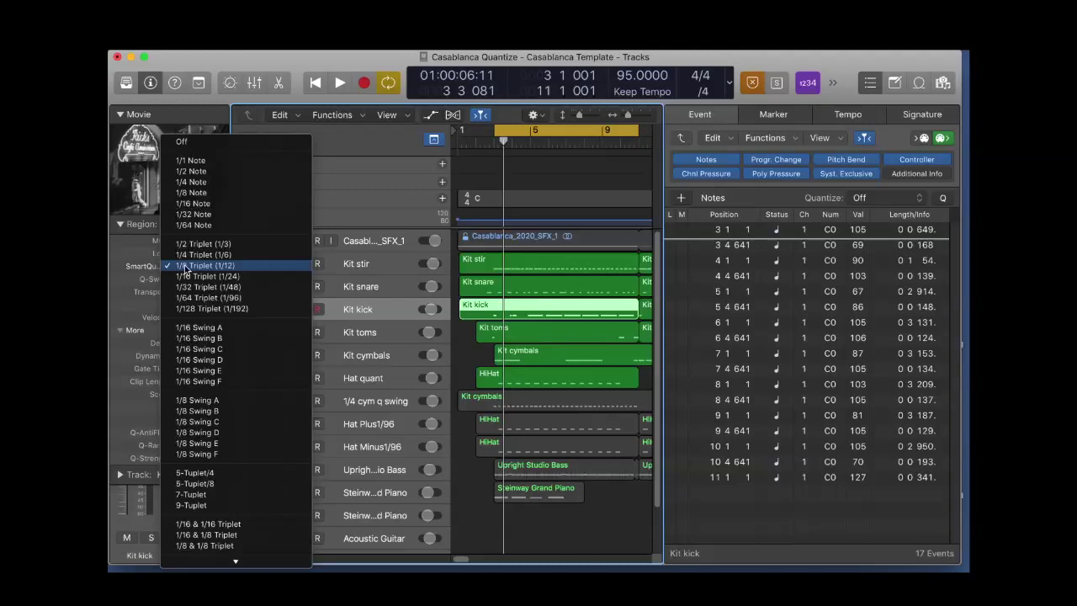
pyautogui.click(222, 143)
pyautogui.click(519, 330)
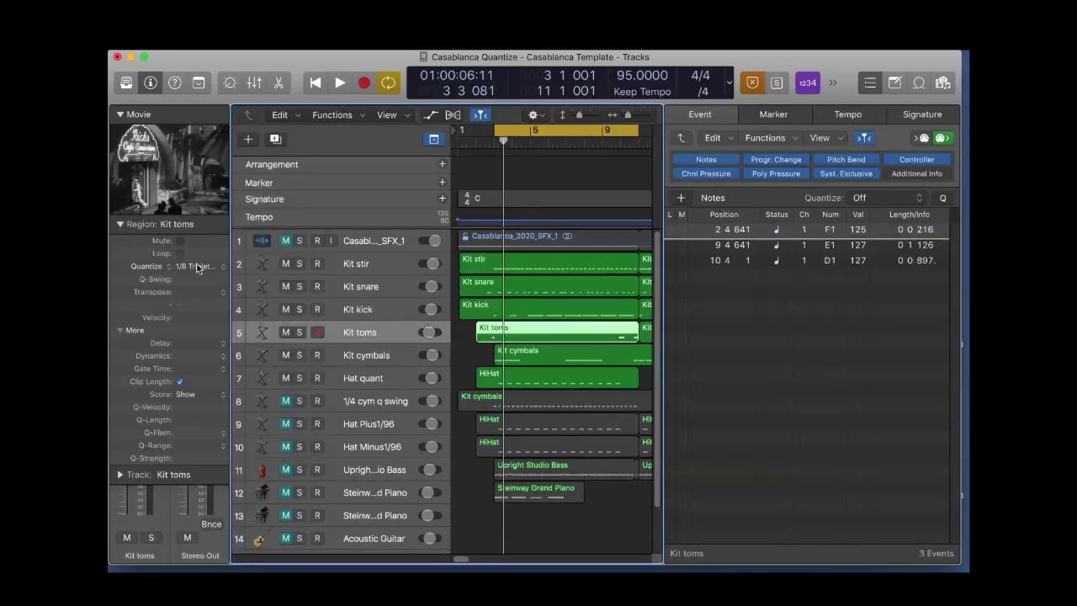
pyautogui.click(202, 267)
pyautogui.click(450, 336)
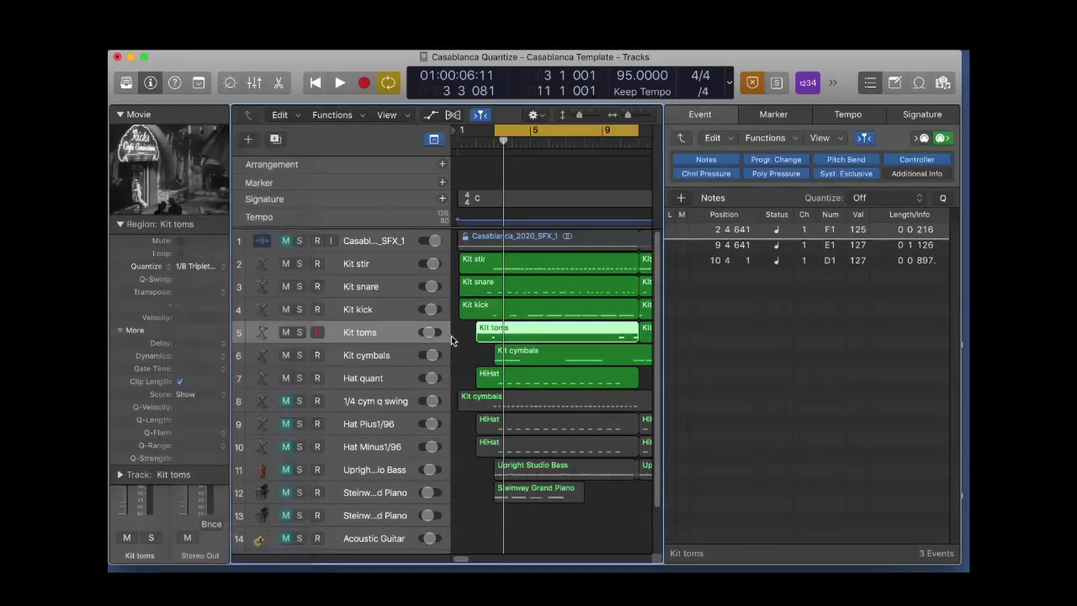
# Turn off quantization for the Kit cymbals region on track 6
pyautogui.click(521, 353)
pyautogui.click(193, 266)
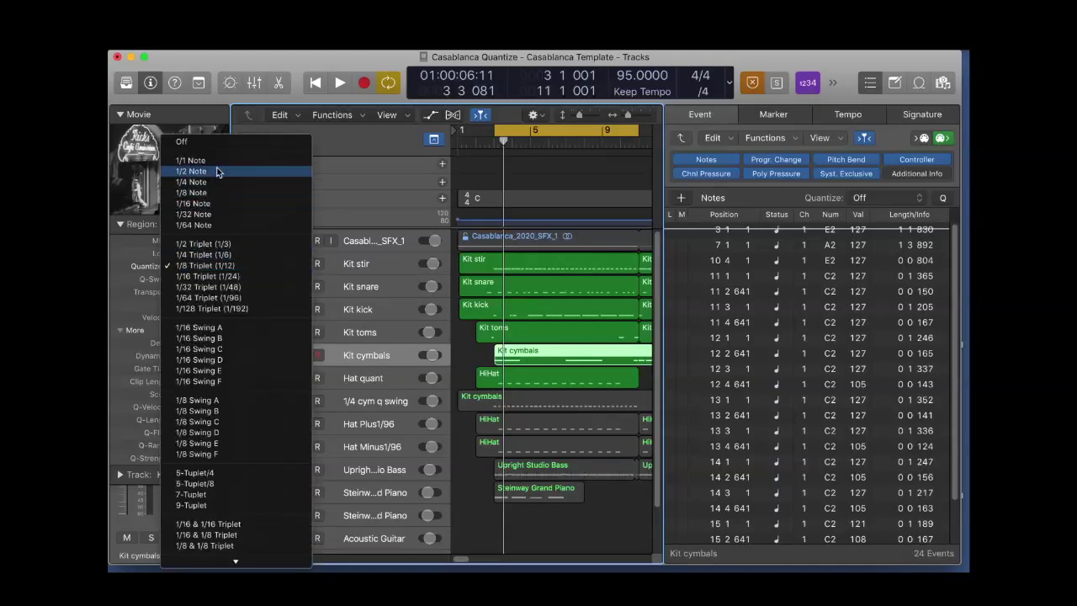
pyautogui.click(210, 142)
# Turn off quantization for the HiHat region on the Hat quant track, keeping the Classic Quantize type
pyautogui.click(530, 383)
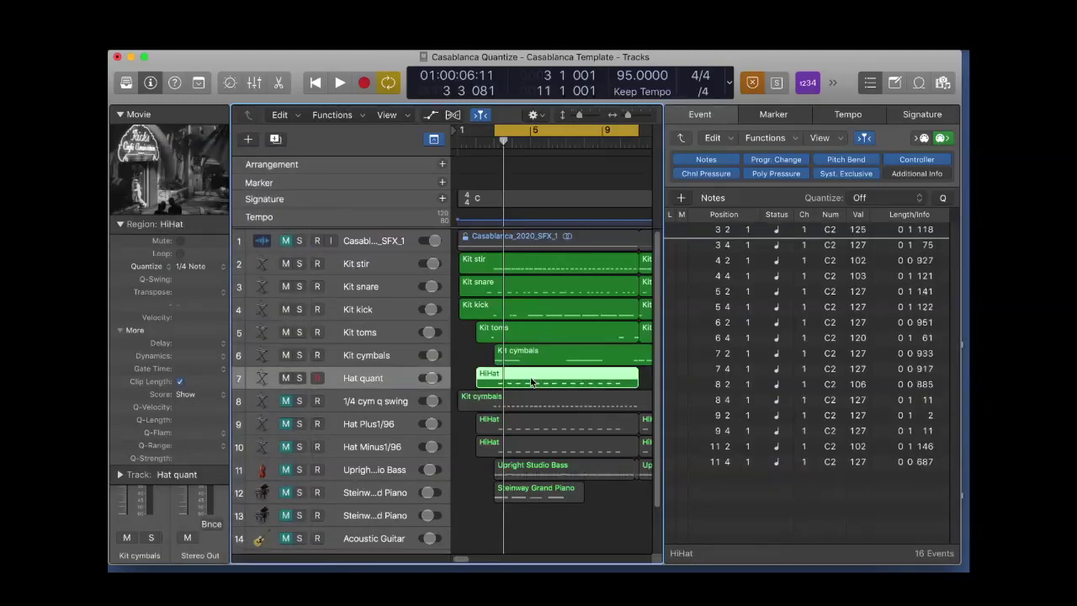
pyautogui.click(192, 268)
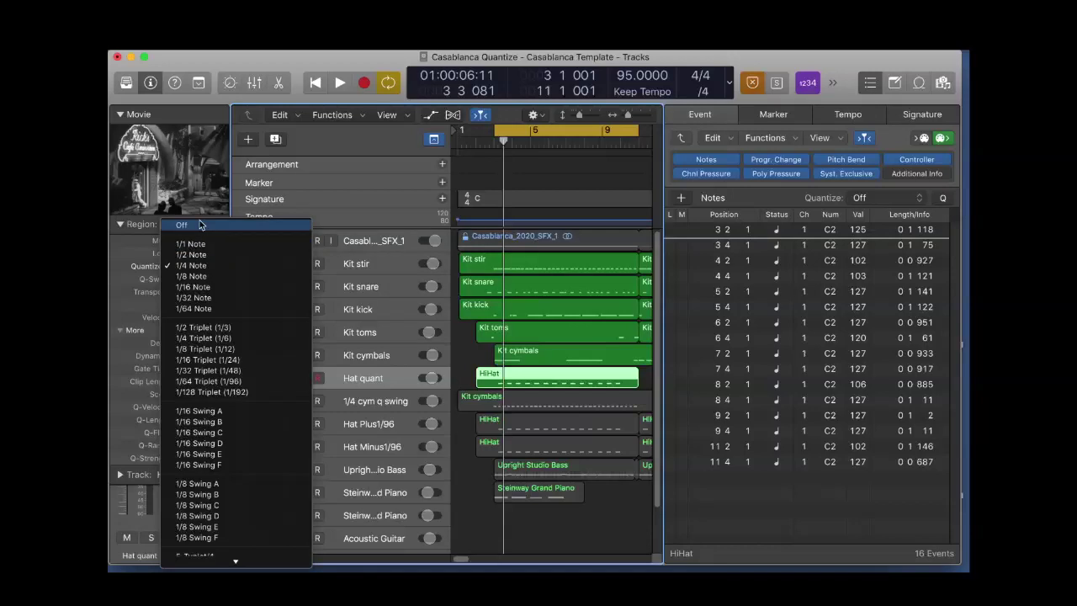
pyautogui.click(185, 225)
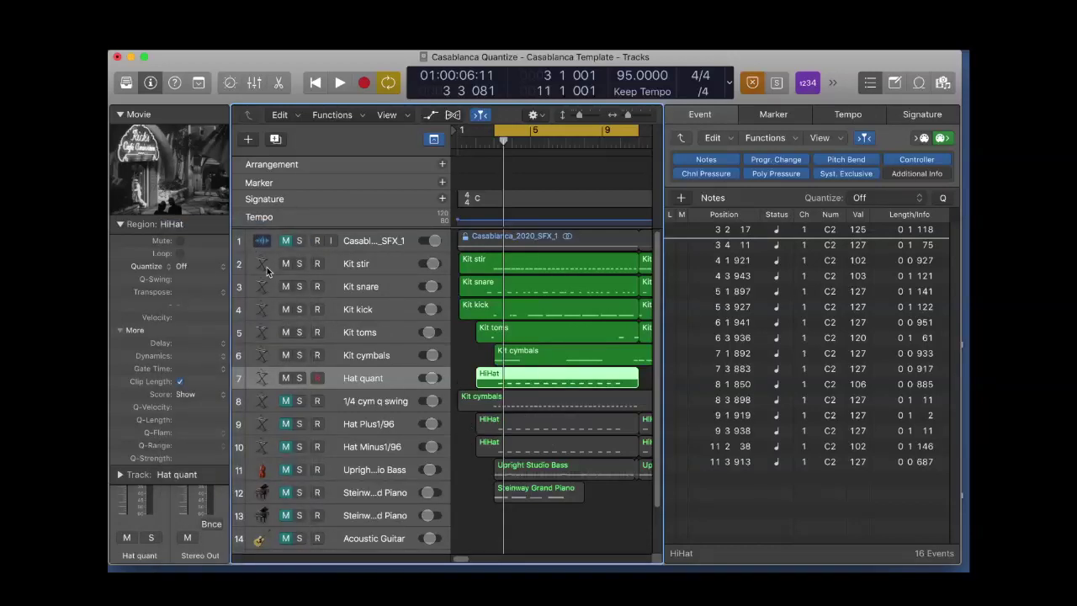
pyautogui.click(145, 267)
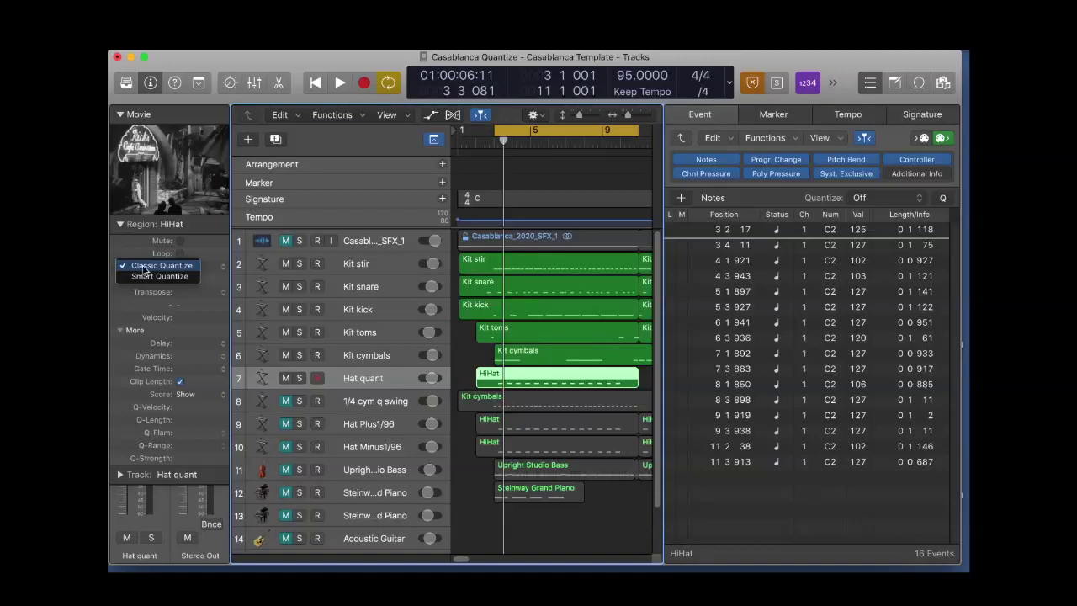
pyautogui.click(145, 268)
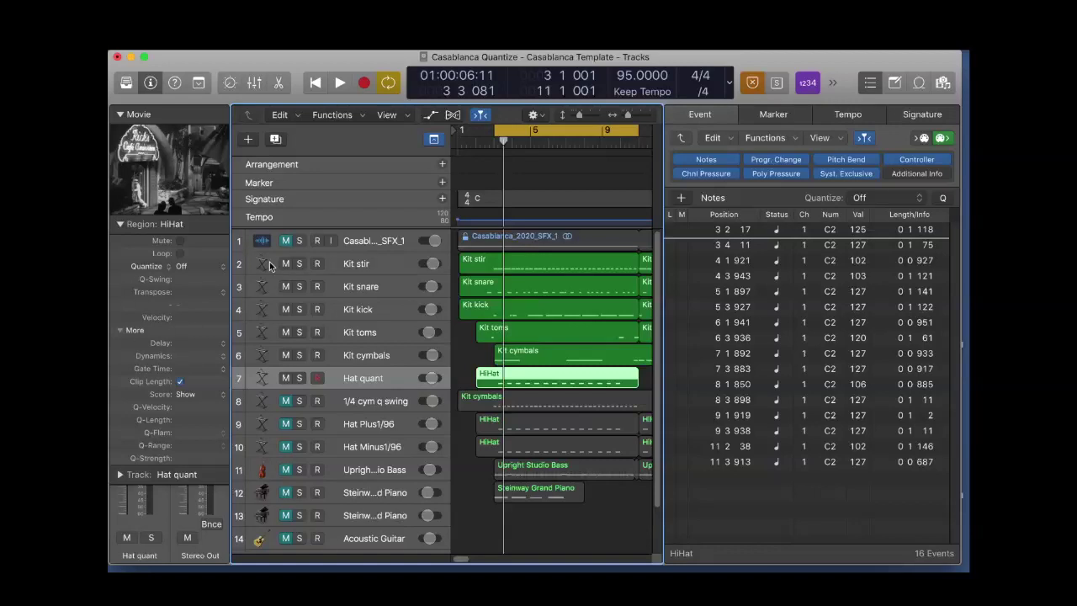
# Mute tracks 2 to 7, from Kit stir to Hat quant, and audition the unmuted 1/4 cym q swing track
pyautogui.moveTo(285, 263); pyautogui.dragTo(285, 380)
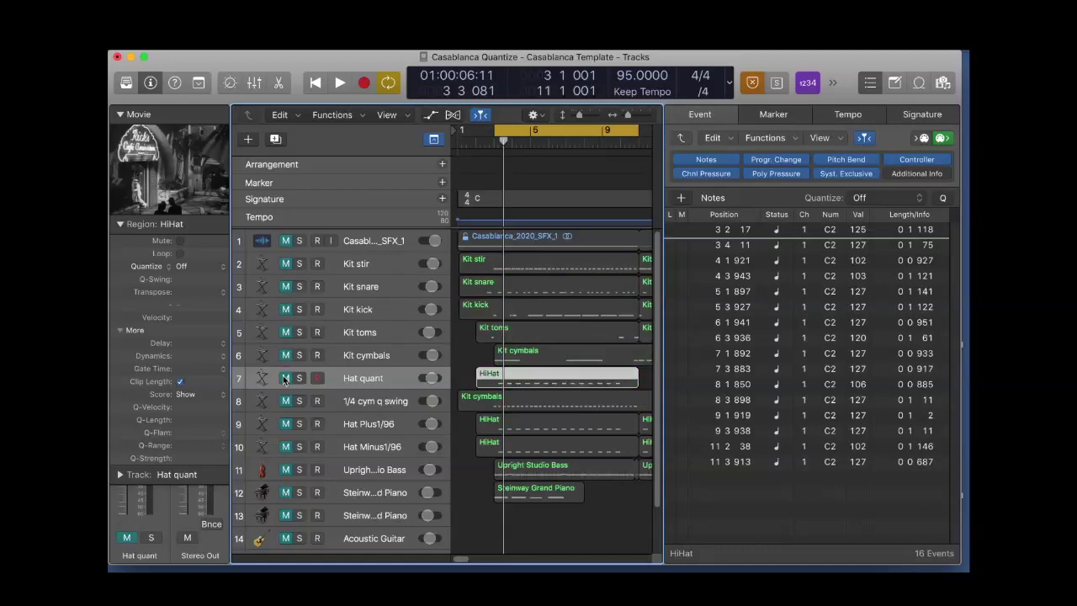
pyautogui.click(287, 402)
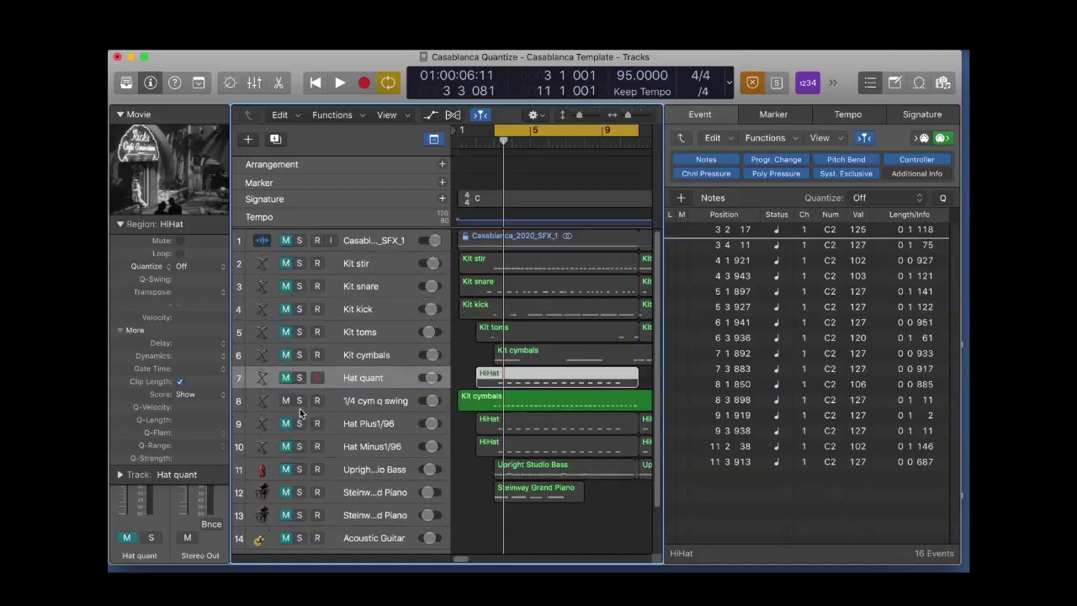
pyautogui.press('space')
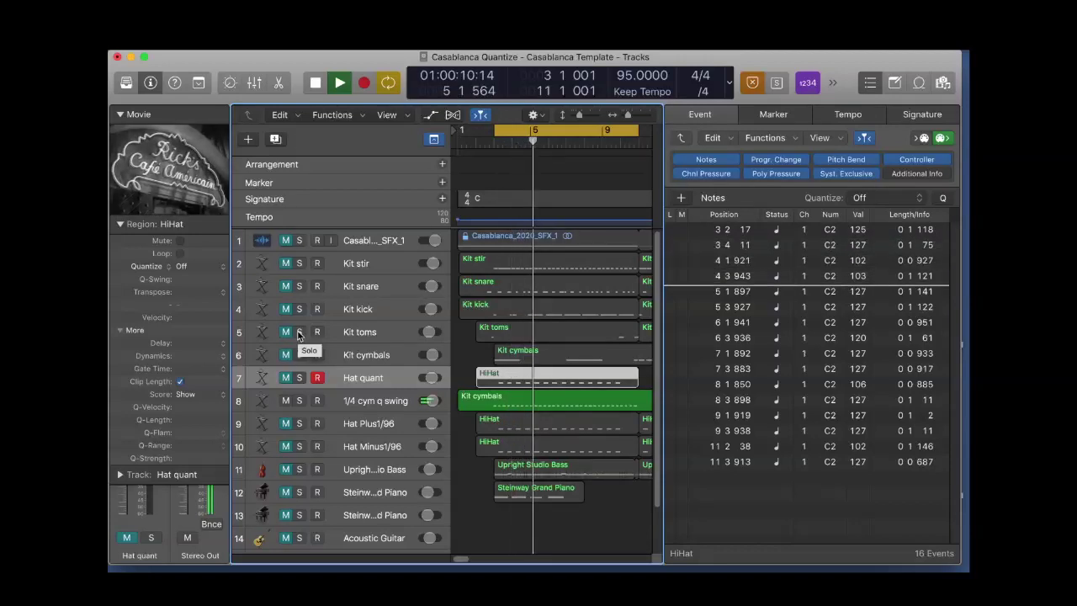
pyautogui.press('space')
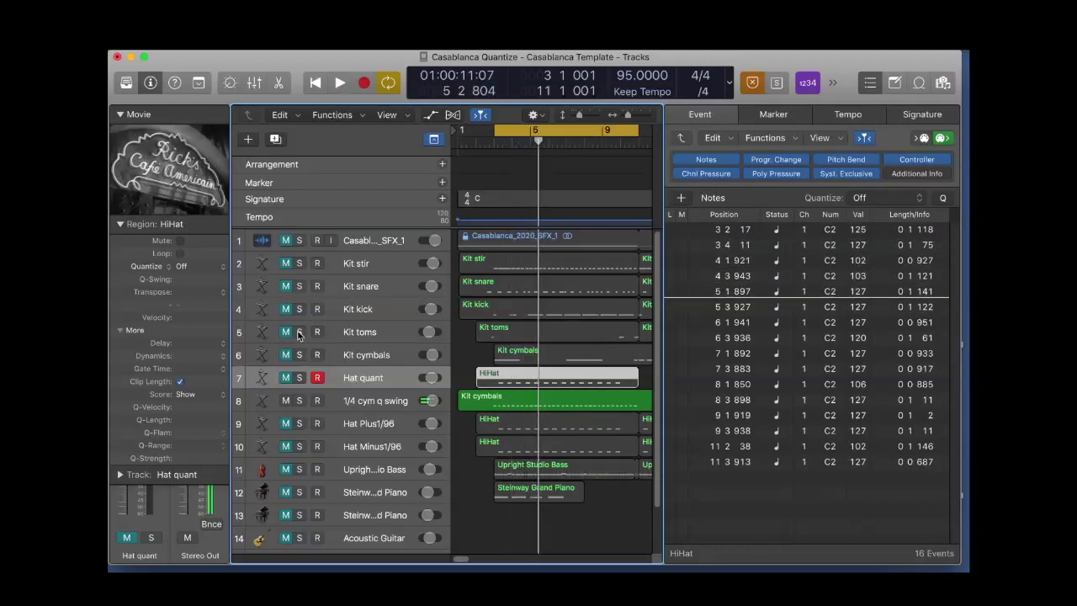
# Set the HiHat region's quantize to 1/4 Note and play back the Kit cymbals region on the 1/4 cym q swing track
pyautogui.click(185, 265)
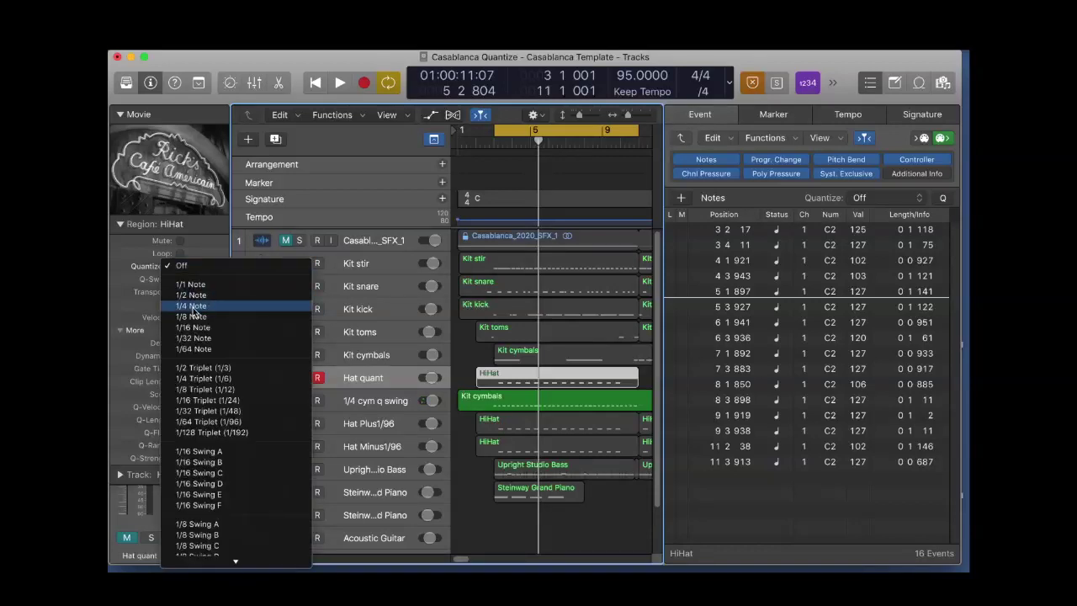
pyautogui.click(192, 307)
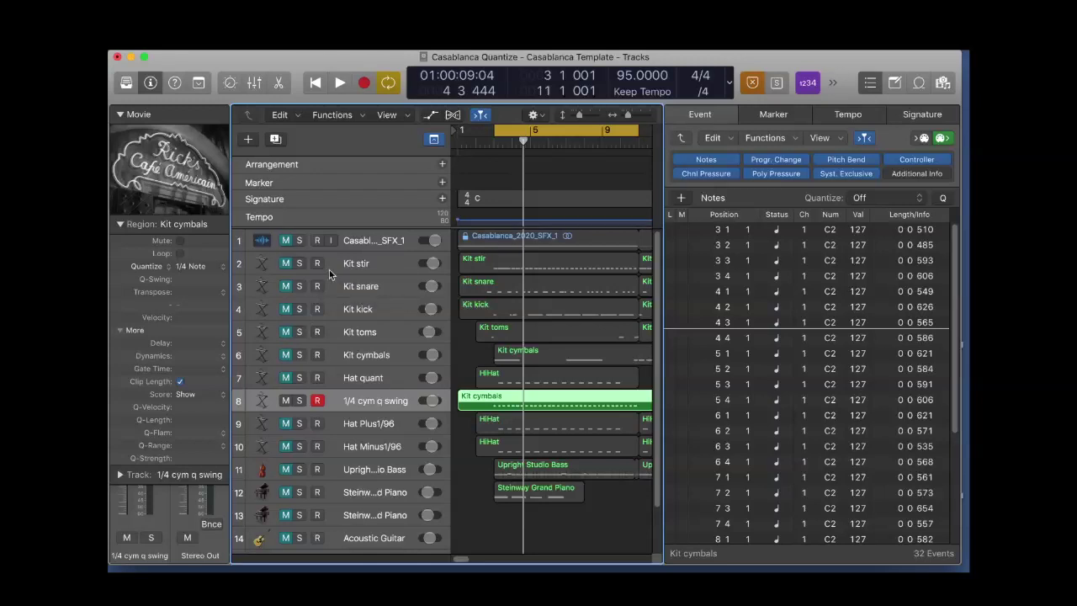
pyautogui.press('space')
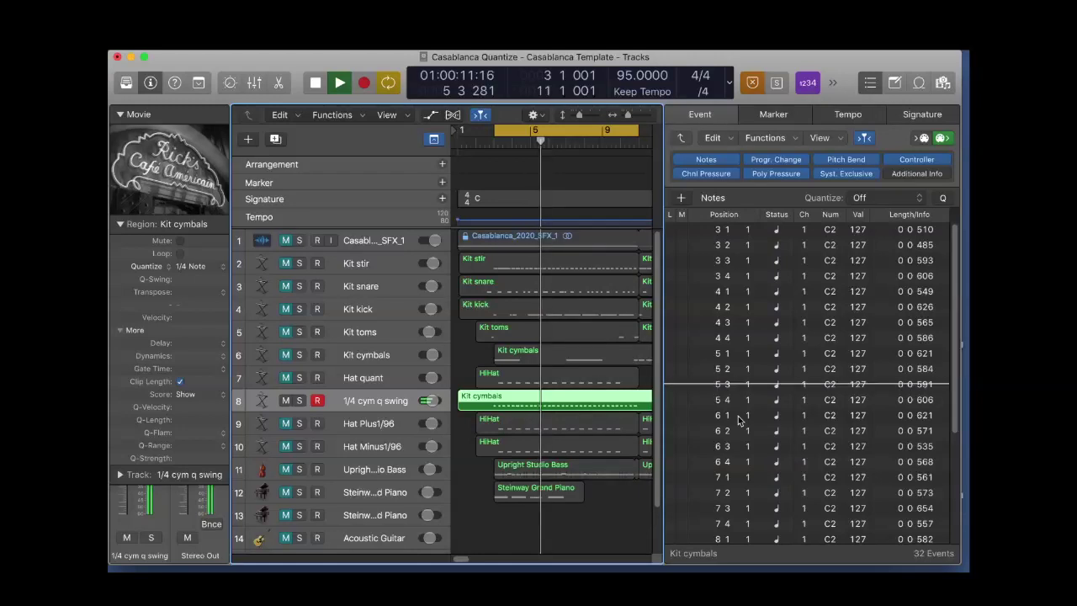
pyautogui.press('space')
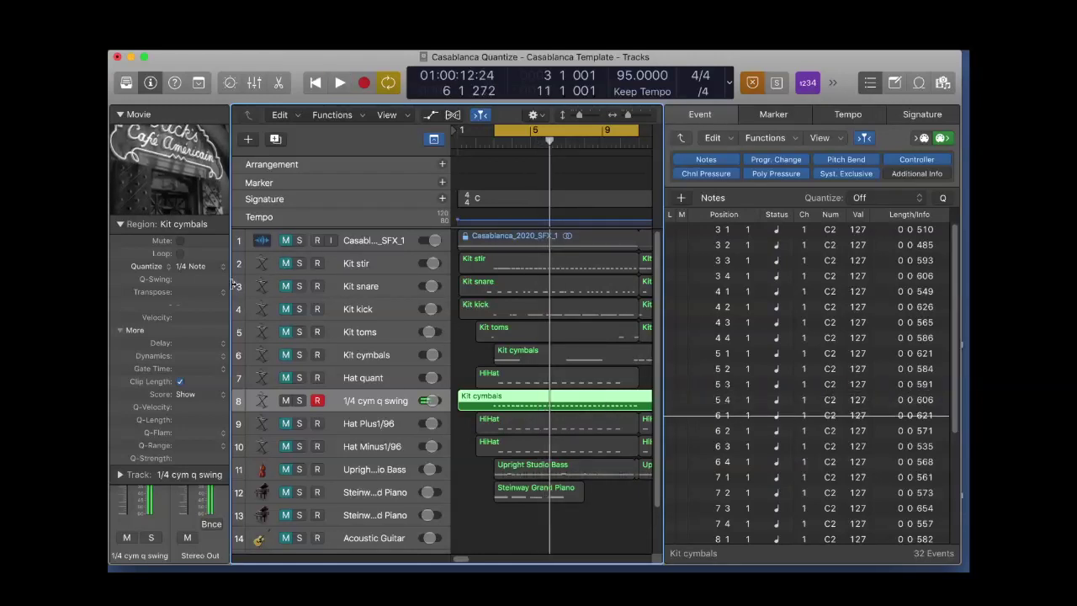
# Raise the Q-Swing of the Kit cymbals region on the 1/4 cym q swing track to 58%
pyautogui.moveTo(186, 283); pyautogui.dragTo(187, 269)
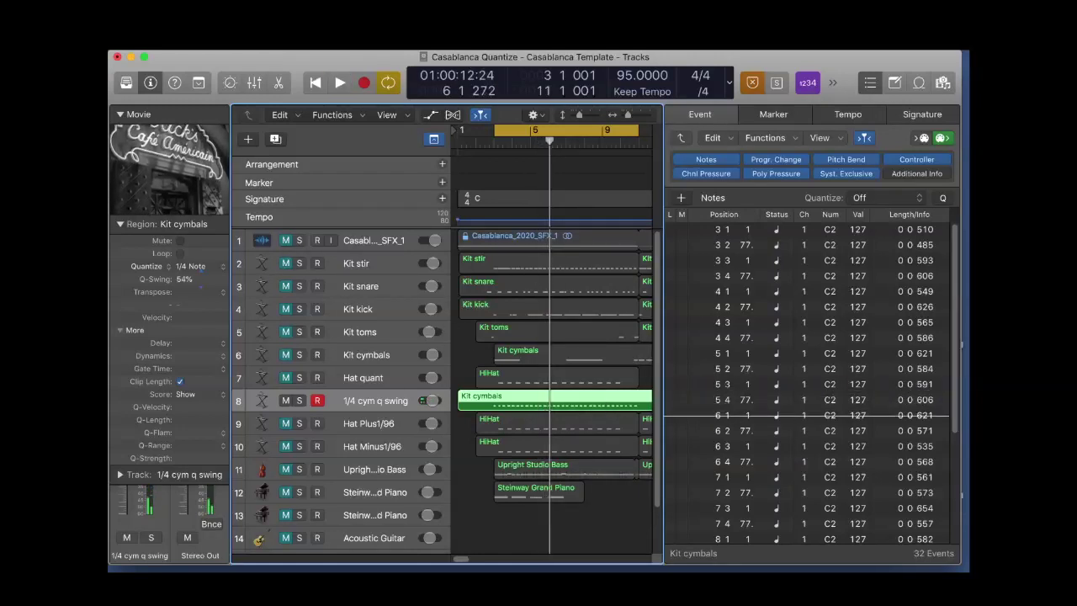
pyautogui.moveTo(183, 278); pyautogui.dragTo(184, 275)
pyautogui.moveTo(183, 279); pyautogui.dragTo(184, 275)
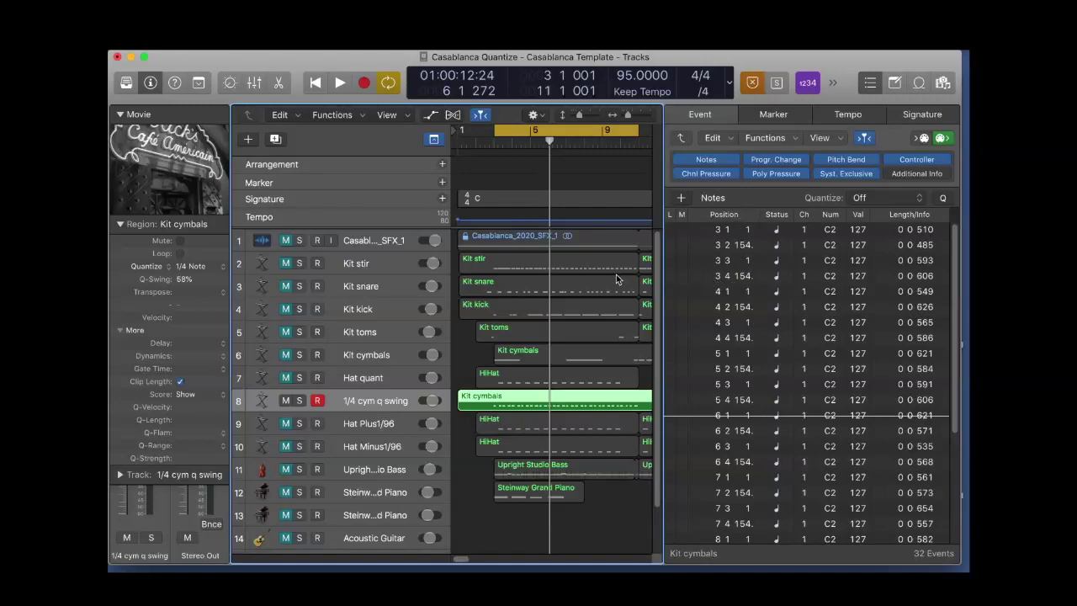
# Play back the 1/4 cym q swing track while increasing its Kit cymbals region's Q-Swing to 82%
pyautogui.press('space')
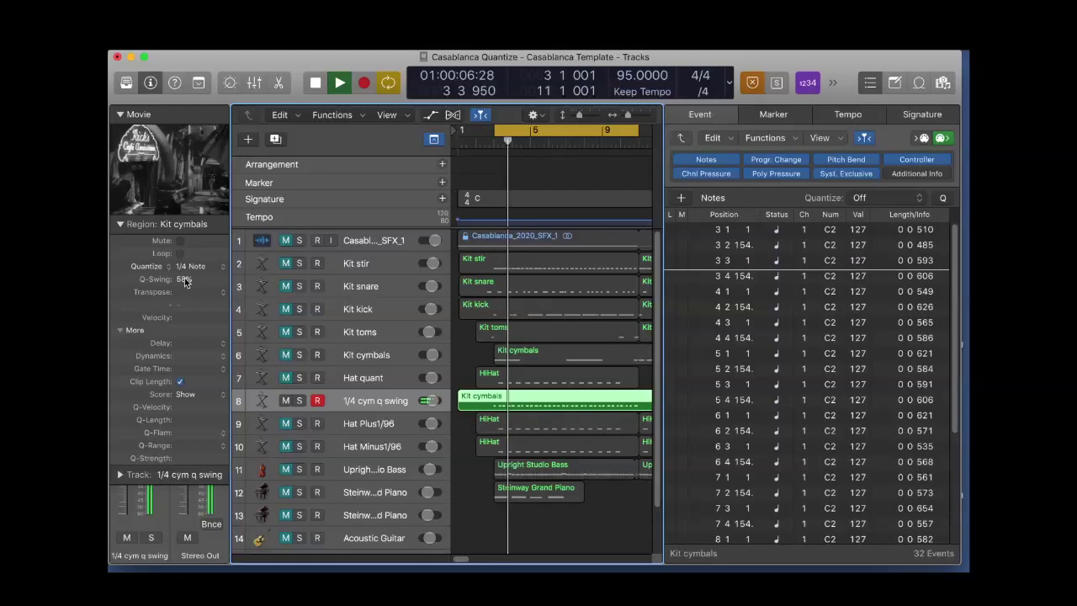
pyautogui.moveTo(184, 279); pyautogui.dragTo(192, 236)
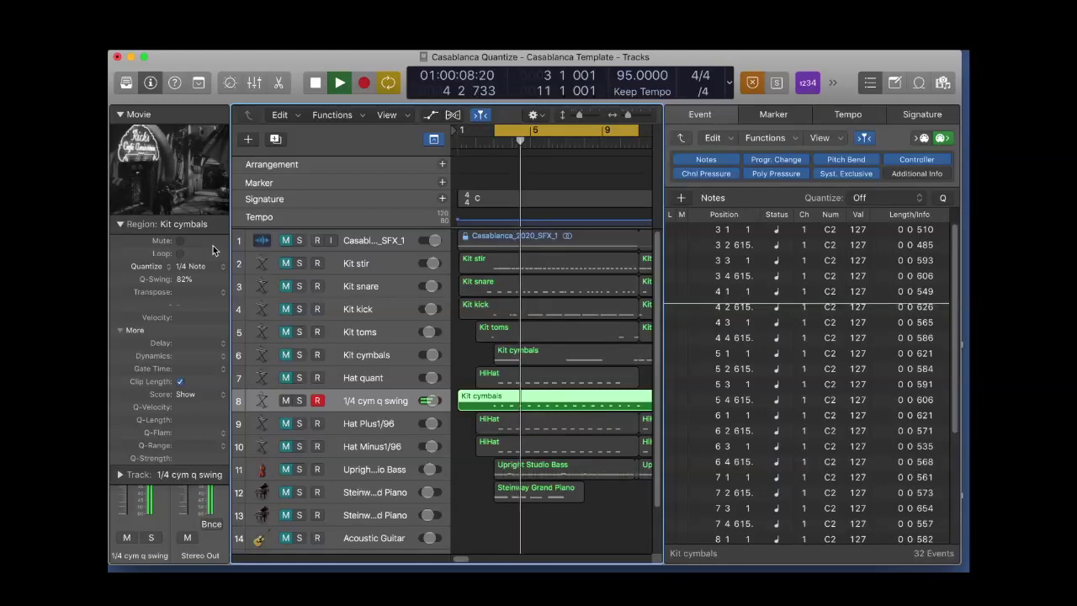
pyautogui.press('space')
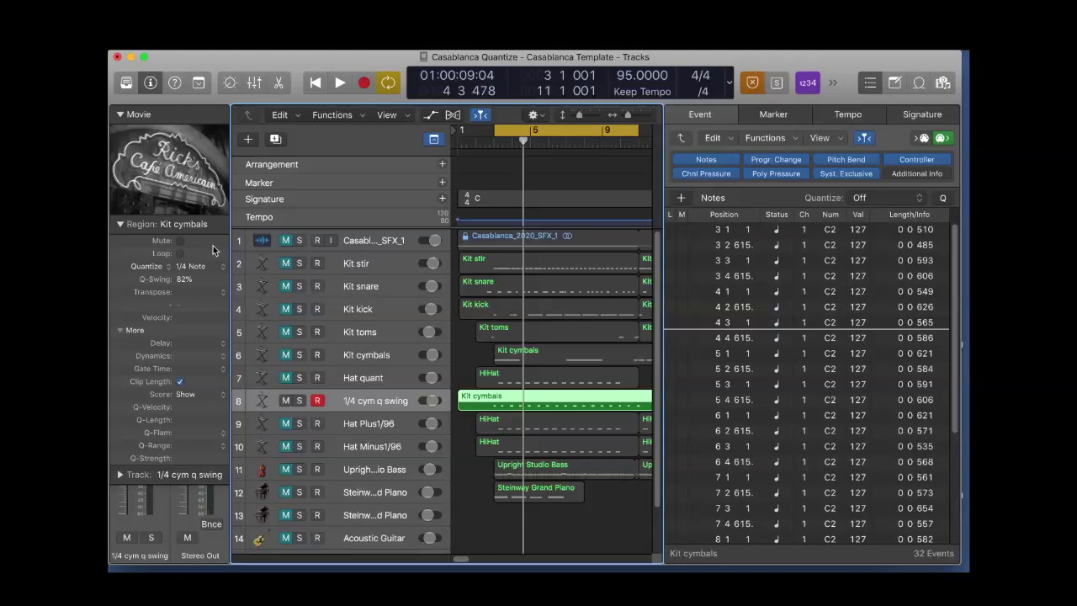
# Mute the 1/4 cym q swing track, unmute the Kit stir track, and play back its region
pyautogui.click(286, 401)
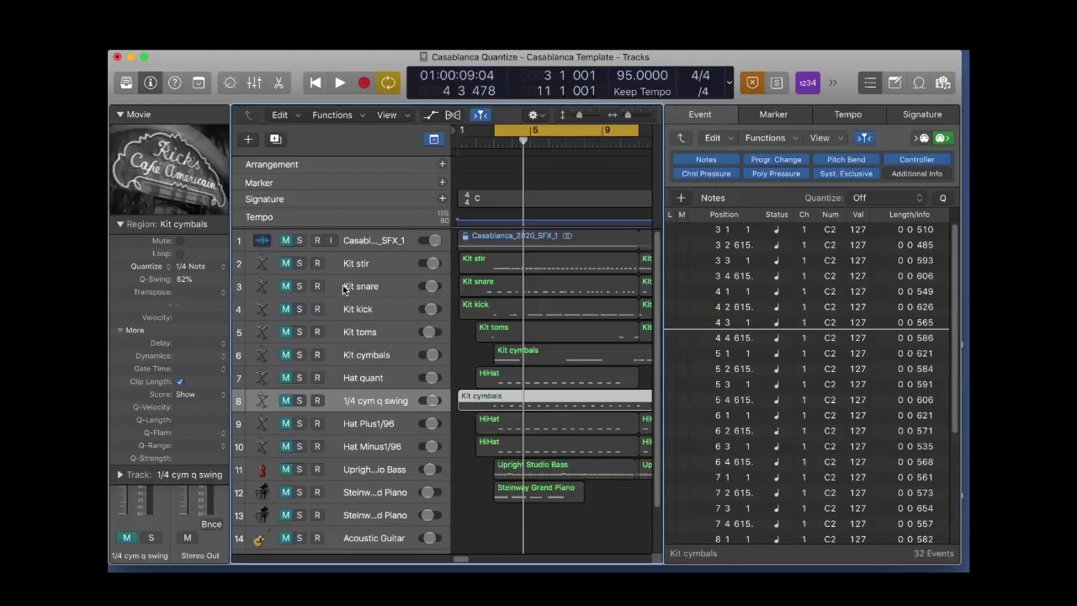
pyautogui.click(286, 264)
pyautogui.click(373, 267)
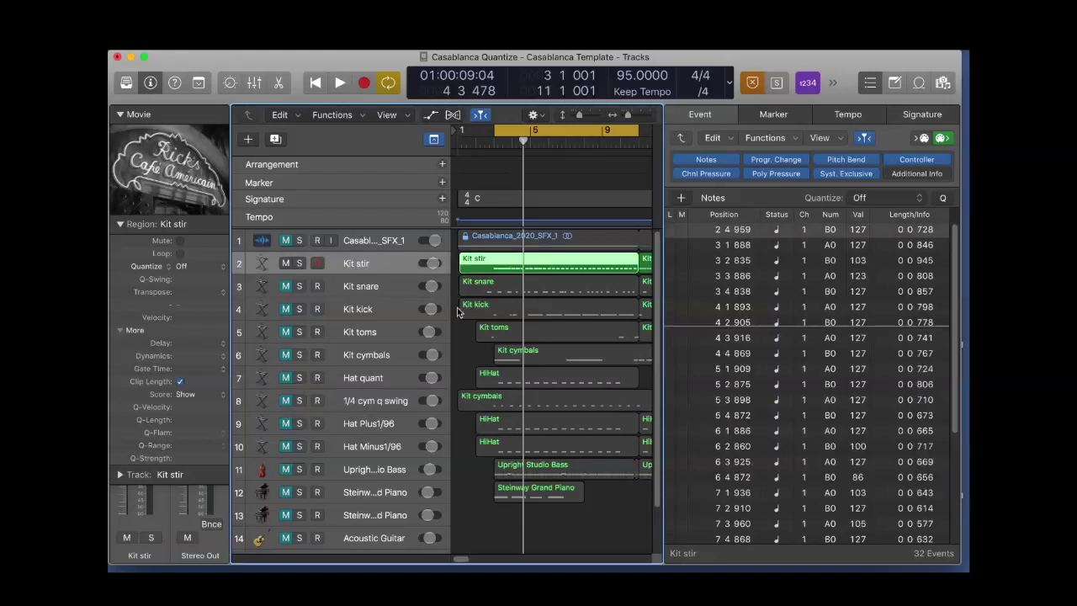
pyautogui.press('space')
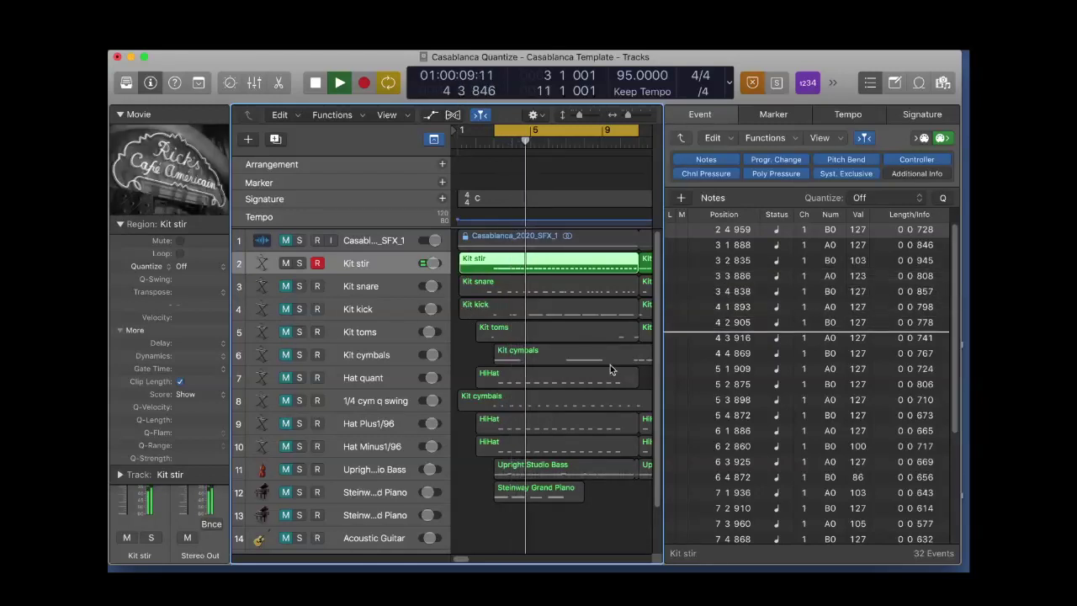
pyautogui.press('space')
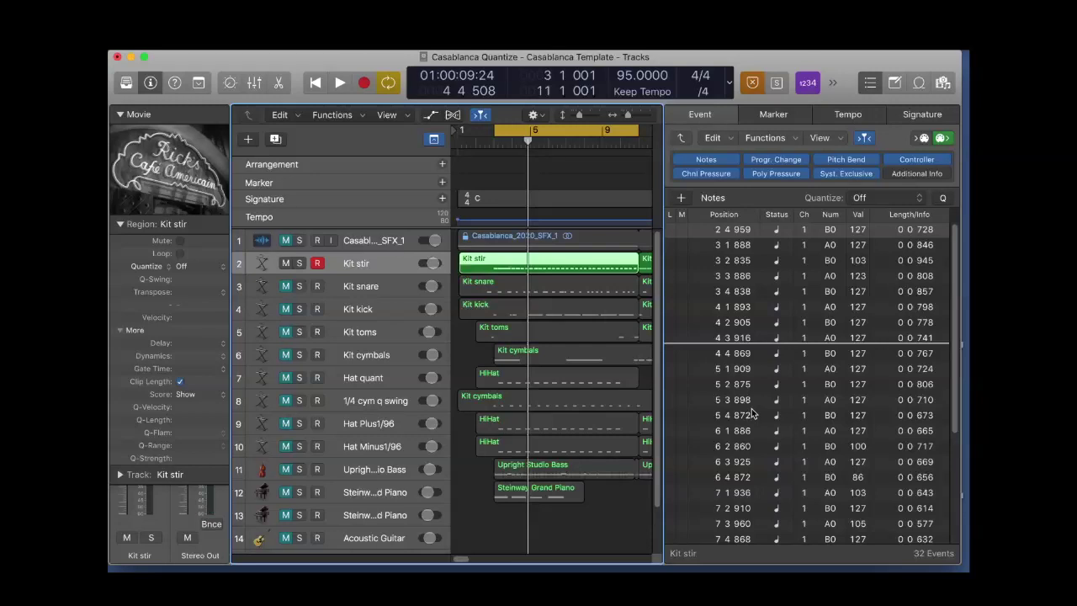
# Try 1/4 Note quantize on the Kit stir region and set it back to Off
pyautogui.click(182, 266)
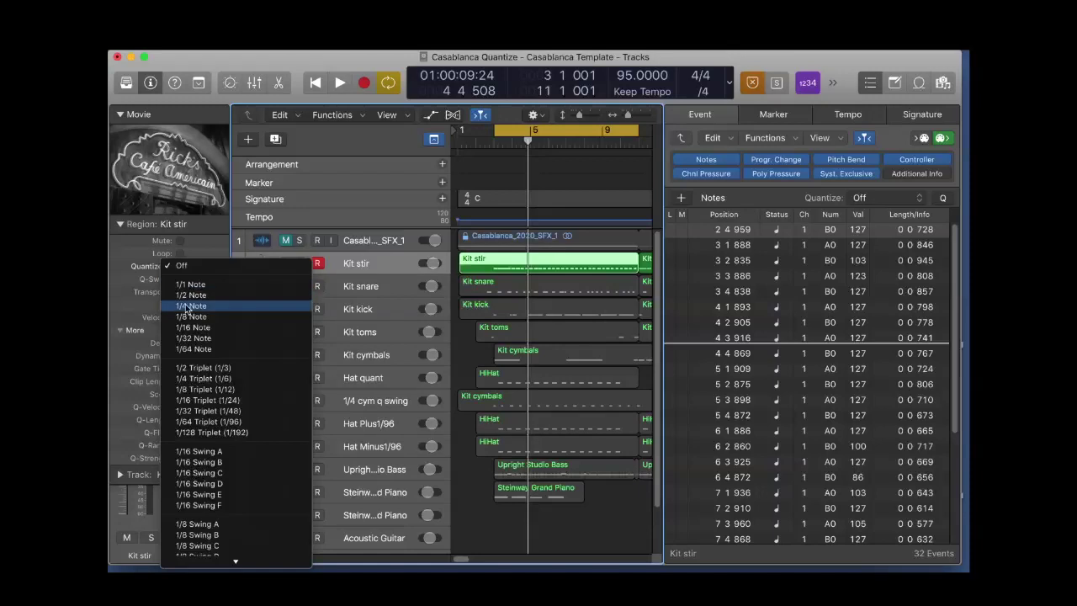
pyautogui.click(194, 305)
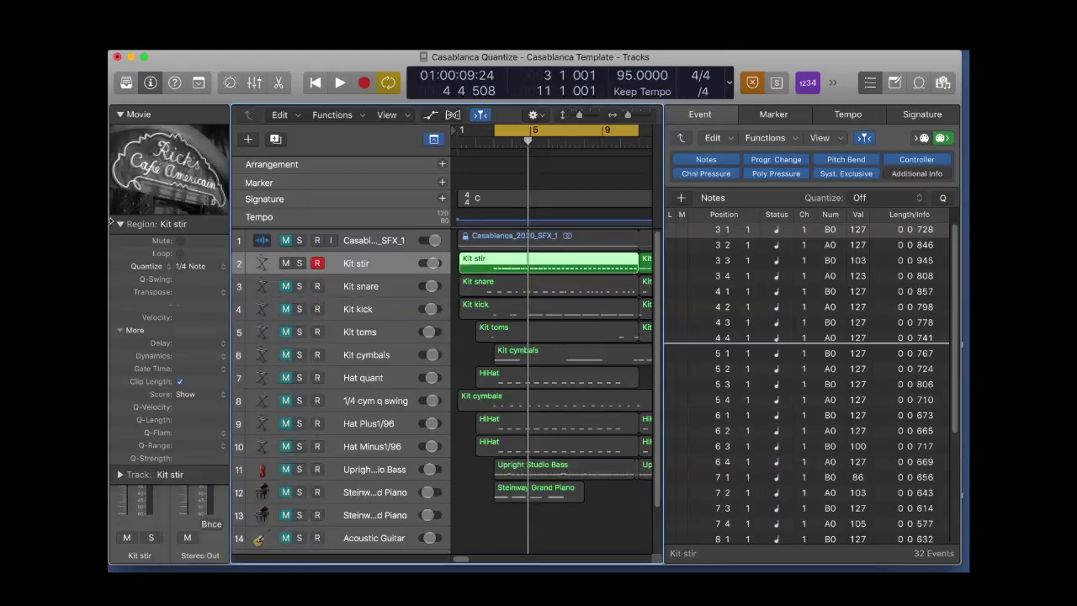
pyautogui.click(190, 267)
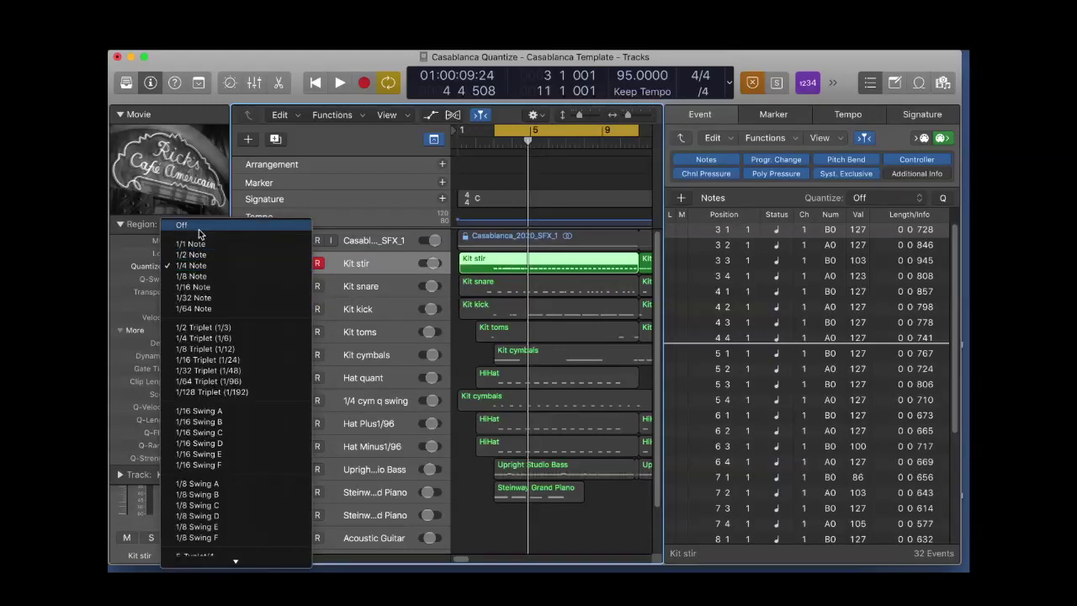
pyautogui.click(203, 232)
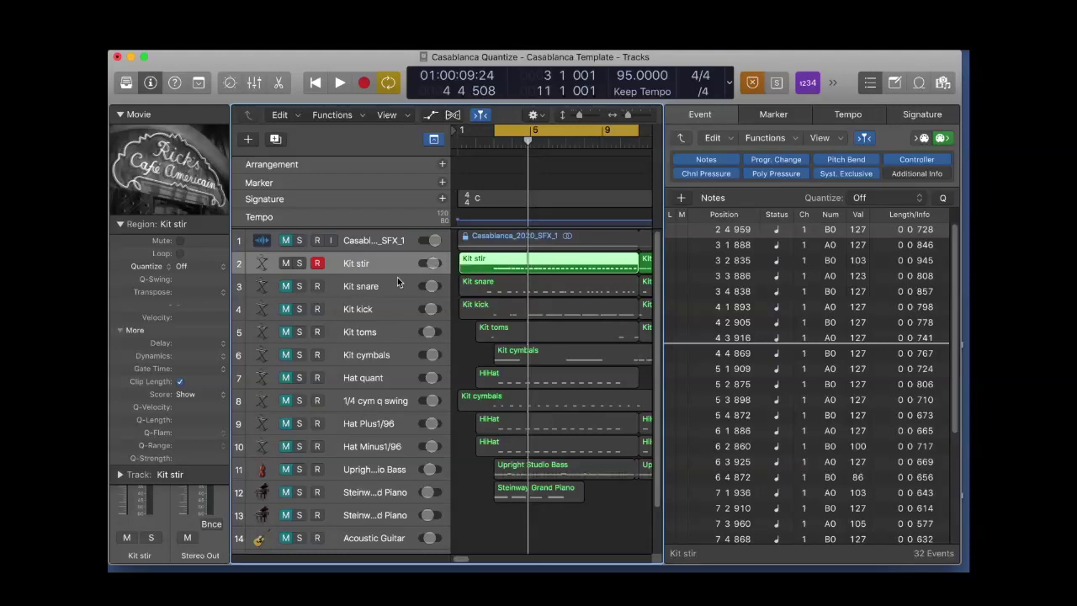
# Mute the Kit stir track, unmute the Kit snare track, and play back the snare region
pyautogui.click(286, 263)
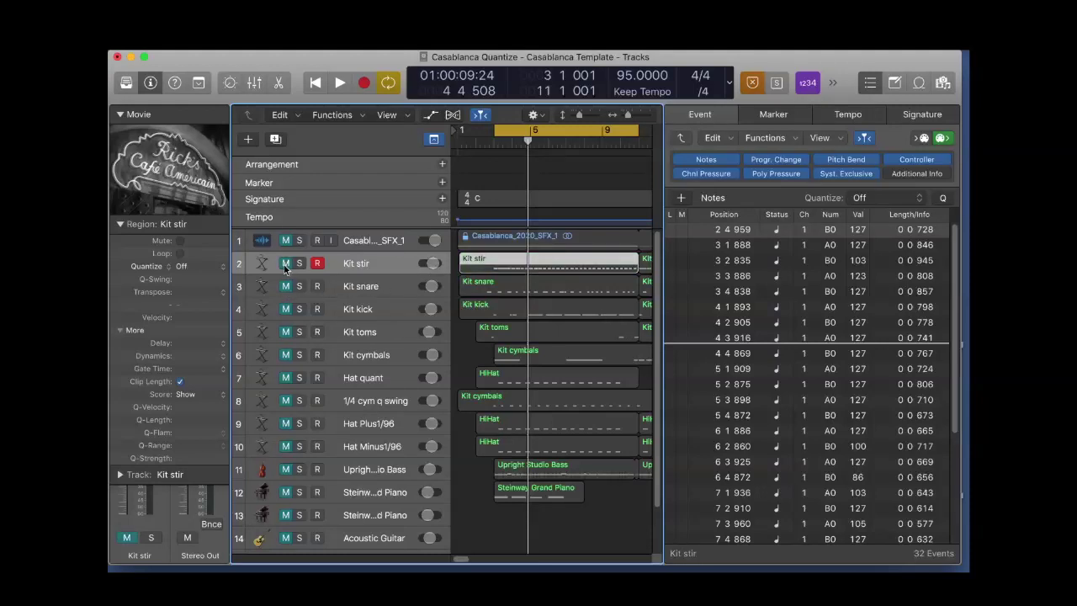
pyautogui.click(285, 286)
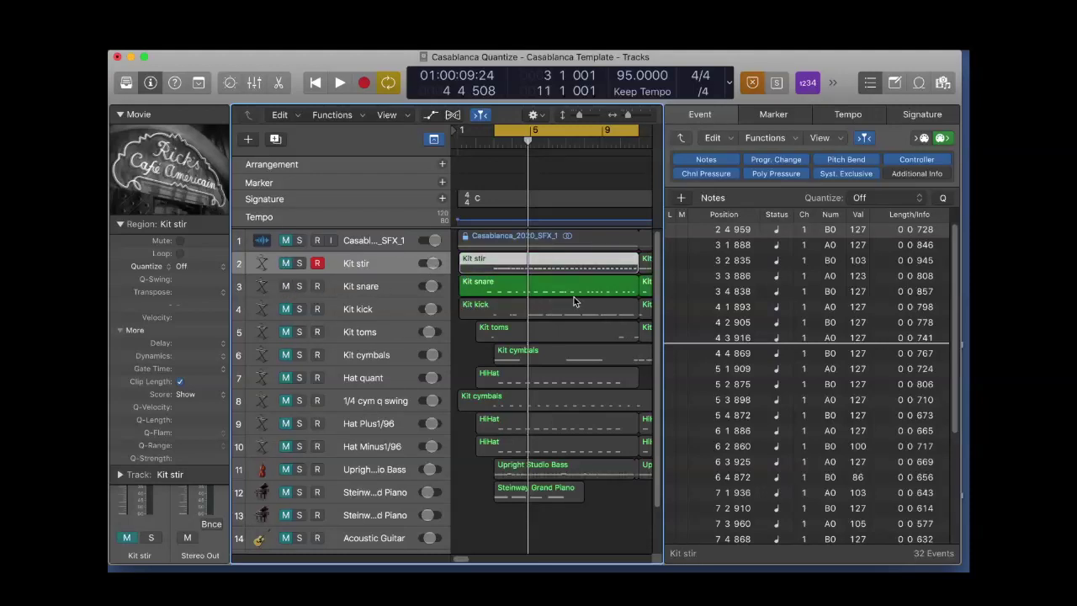
pyautogui.click(379, 289)
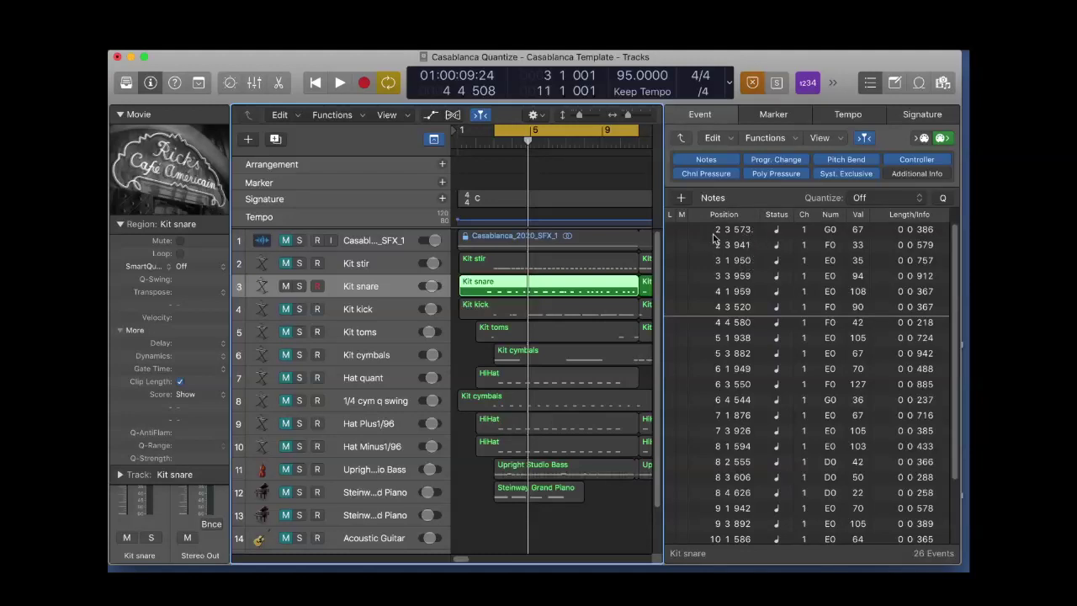
pyautogui.press('space')
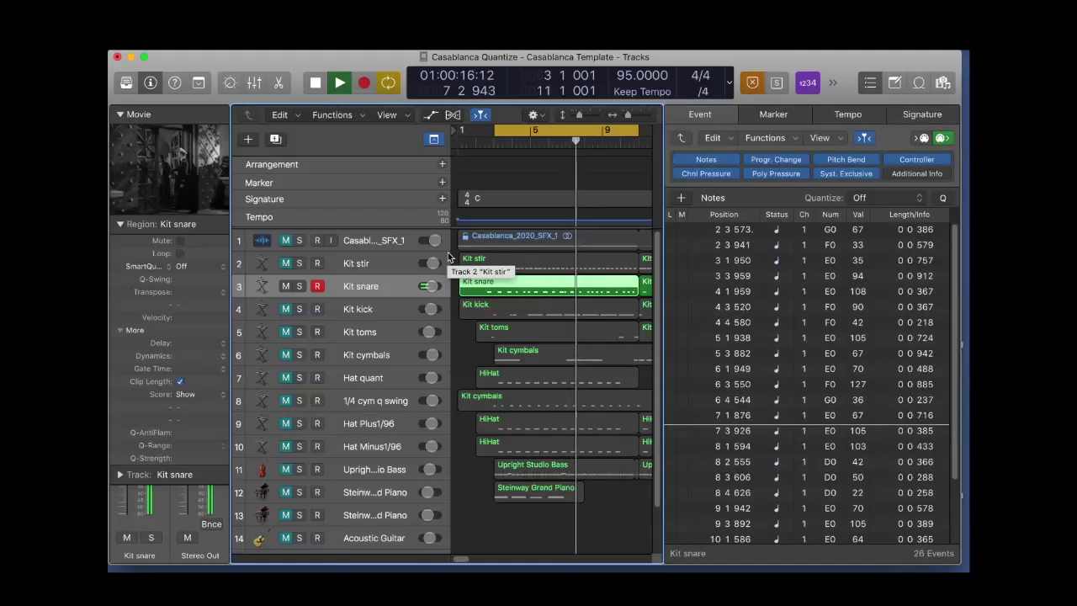
pyautogui.press('space')
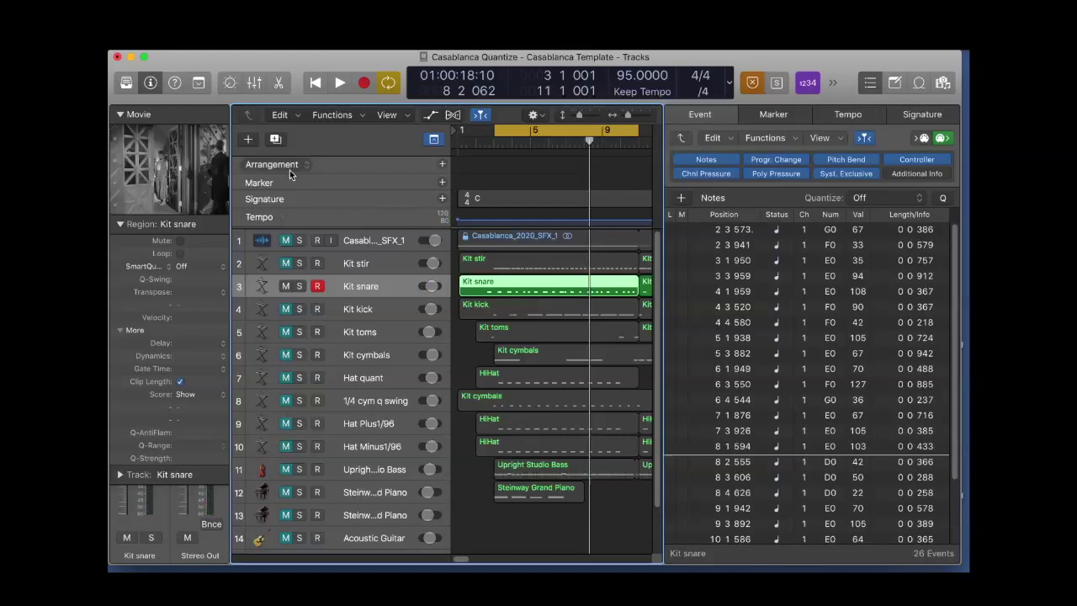
# Set the Kit snare region's Smart Quantize to 1/8 Triplet (1/12) and play it back
pyautogui.click(181, 267)
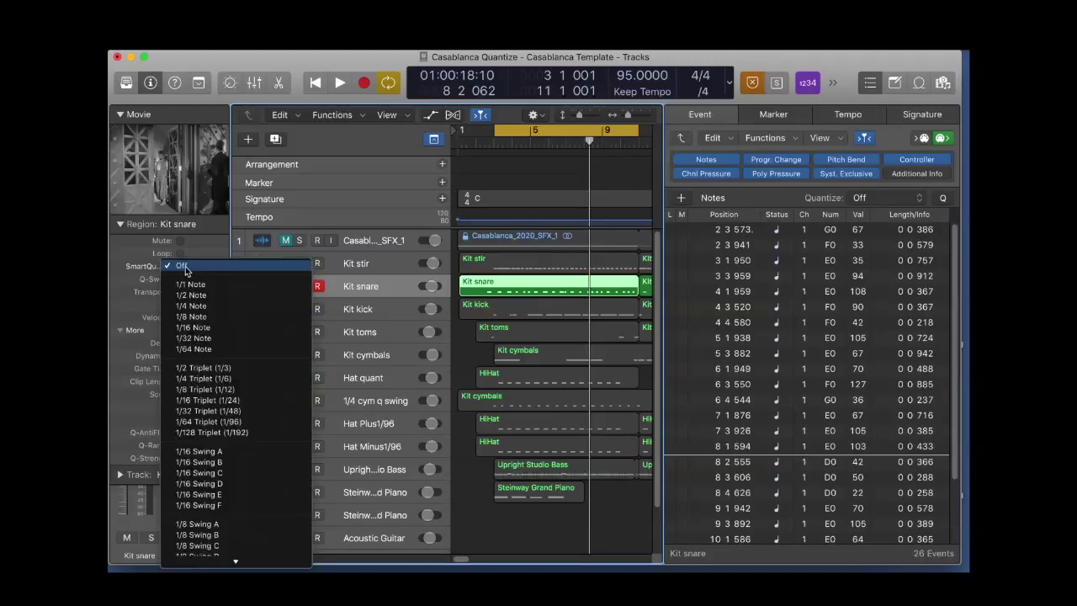
pyautogui.click(193, 389)
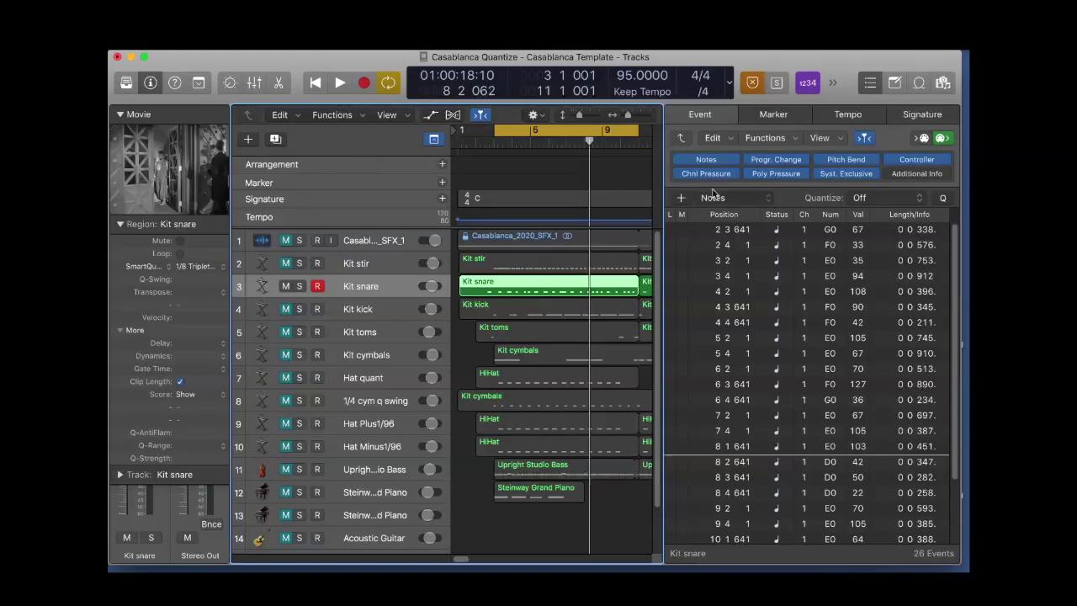
pyautogui.press('space')
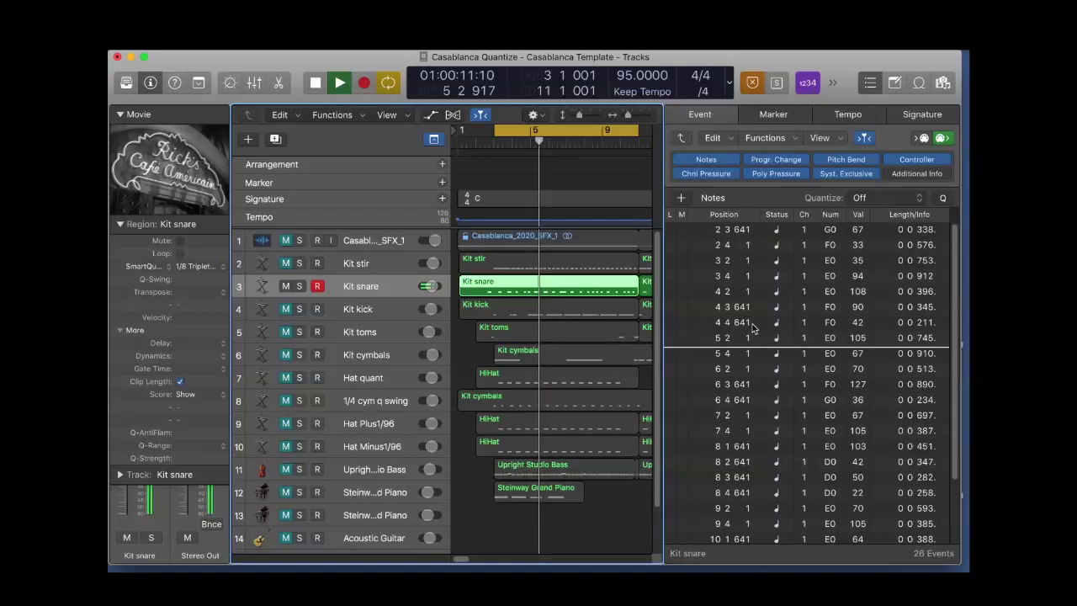
pyautogui.press('space')
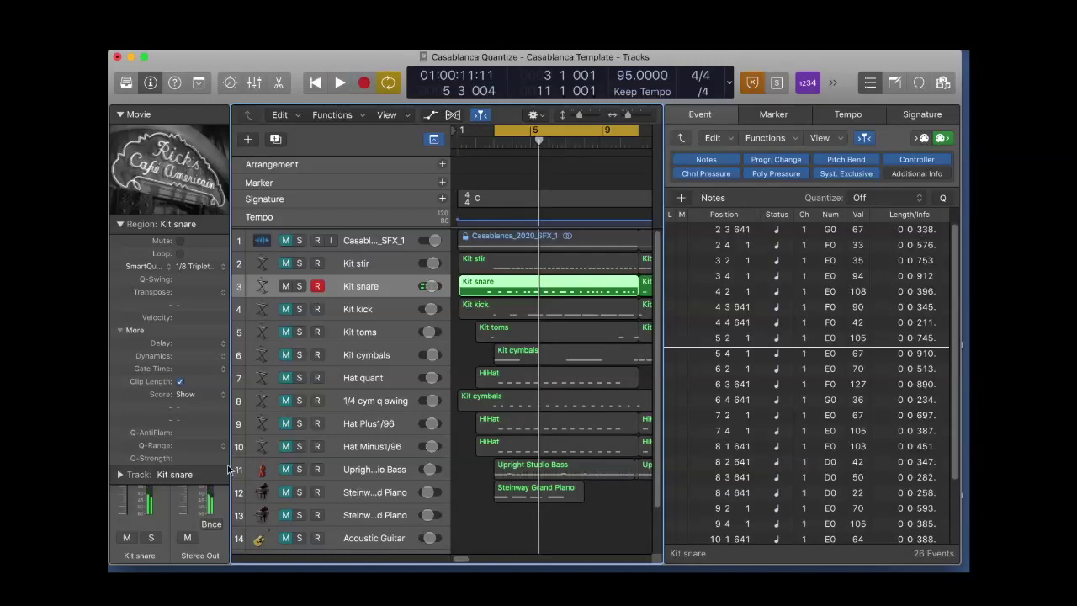
# Set the Kit snare region's Q-Strength to 50% and play it back together with the unmuted Kit stir track
pyautogui.doubleClick(195, 461)
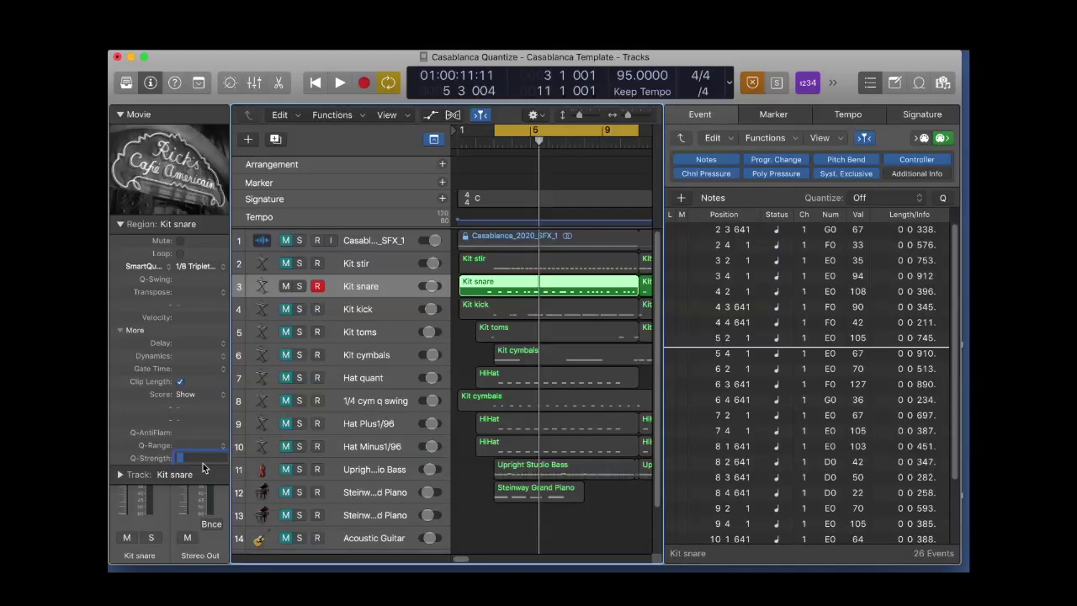
pyautogui.write('50')
pyautogui.press('Return')
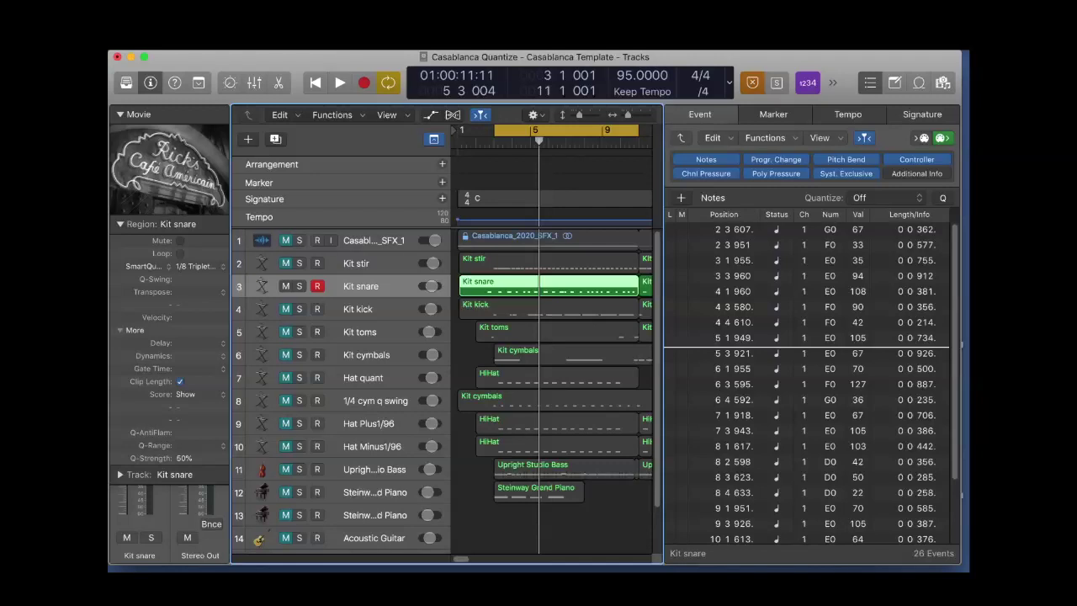
pyautogui.press('space')
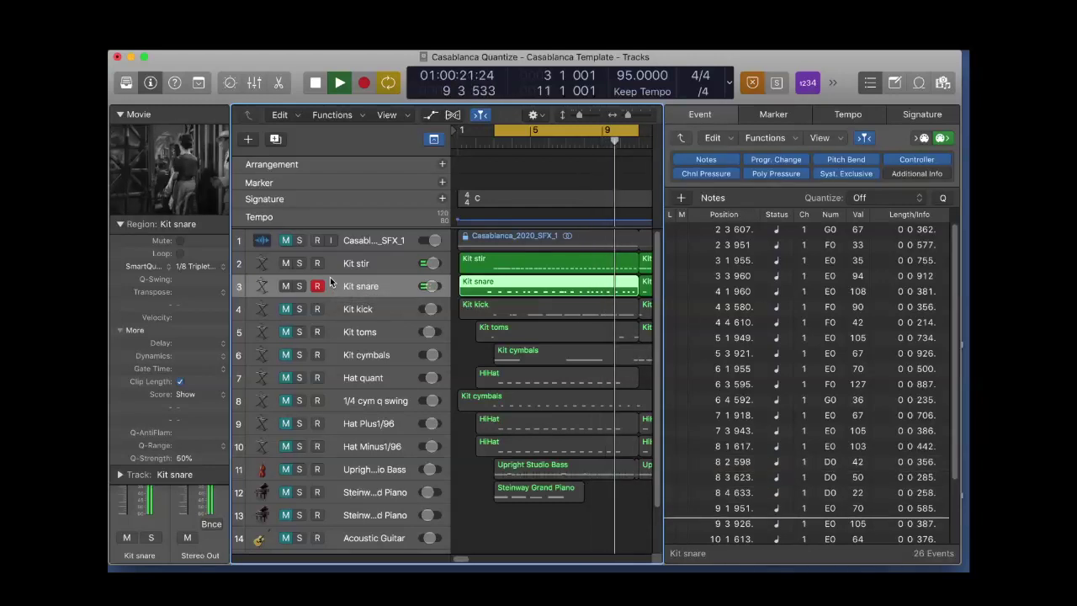
pyautogui.press('space')
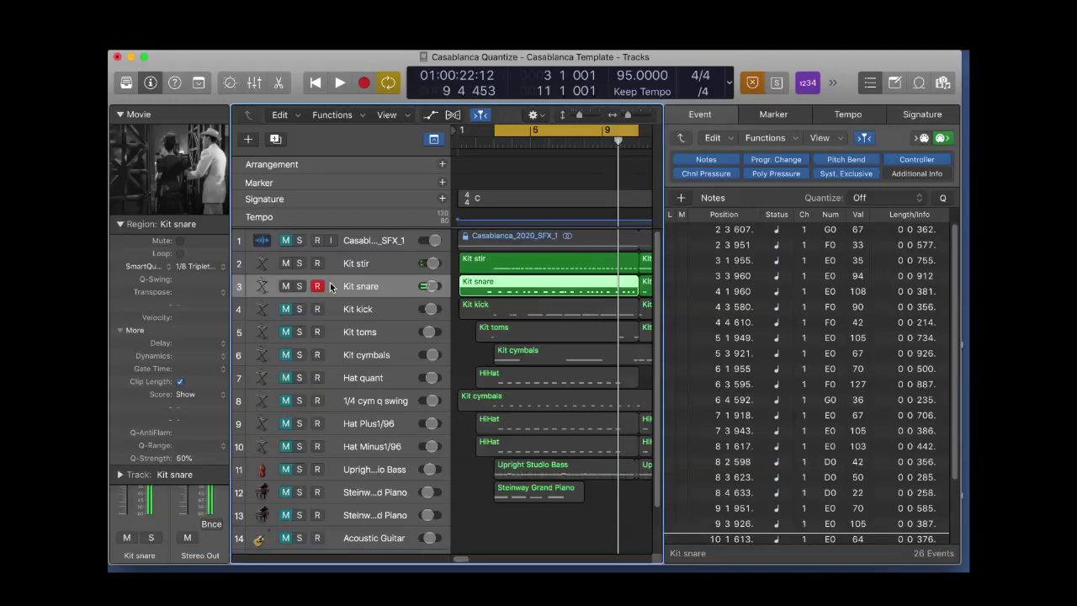
# Unmute the Kit kick track and set its region's Smart Quantize to 1/8 Note
pyautogui.click(317, 286)
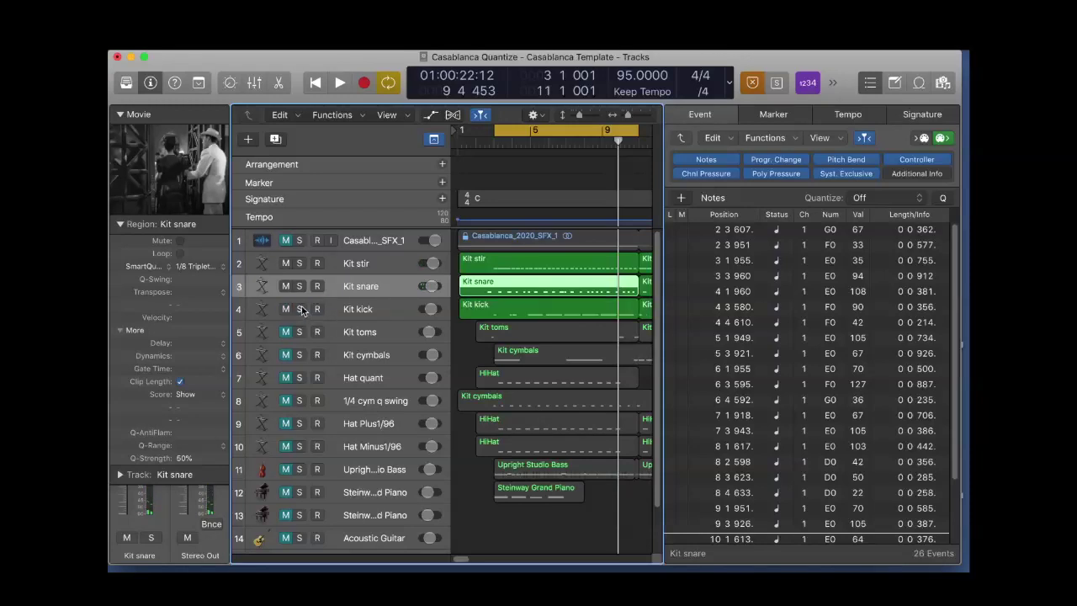
pyautogui.click(370, 308)
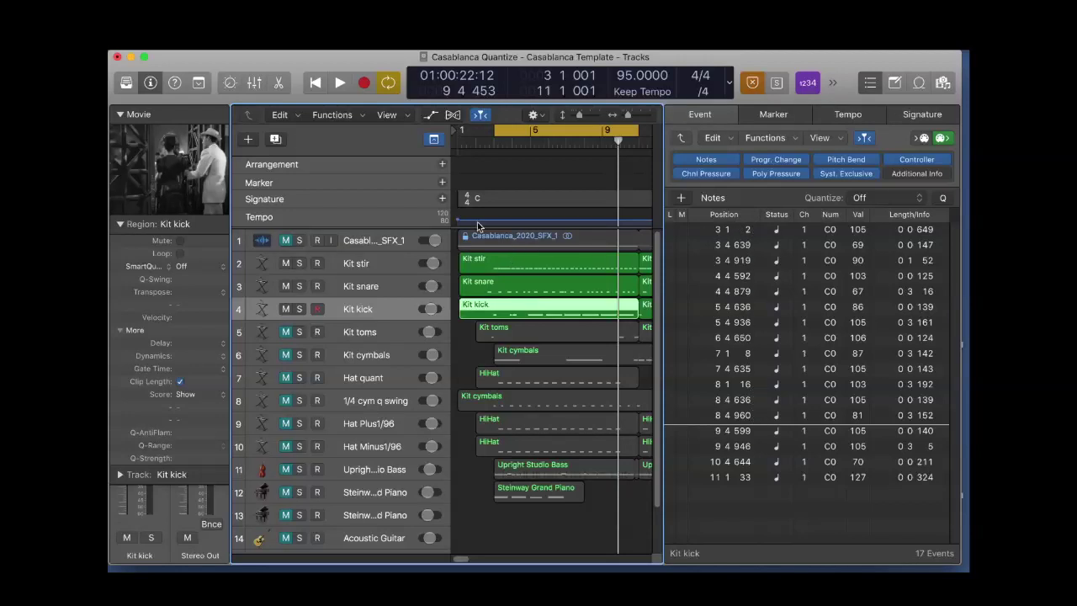
pyautogui.click(182, 267)
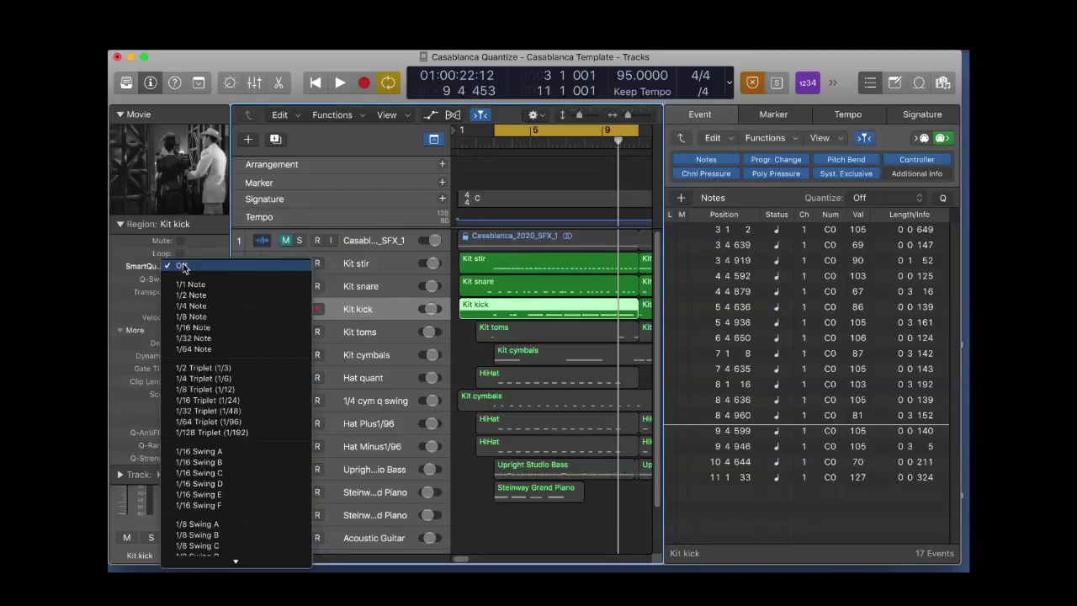
pyautogui.click(192, 317)
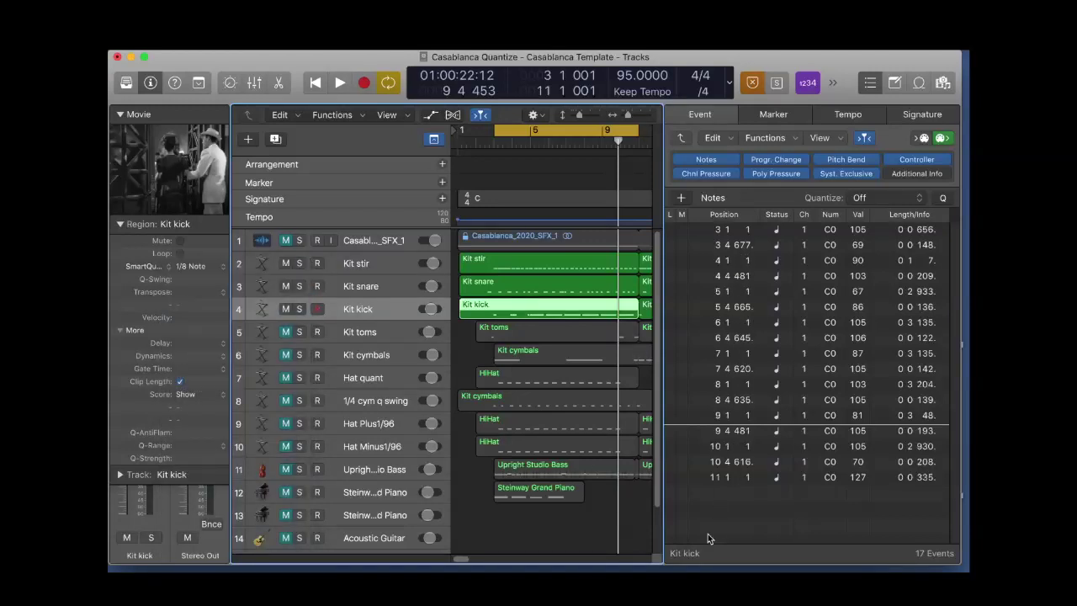
# Set the Kit kick region's Q-Strength to 75% and play it back with the stir and snare tracks
pyautogui.click(192, 459)
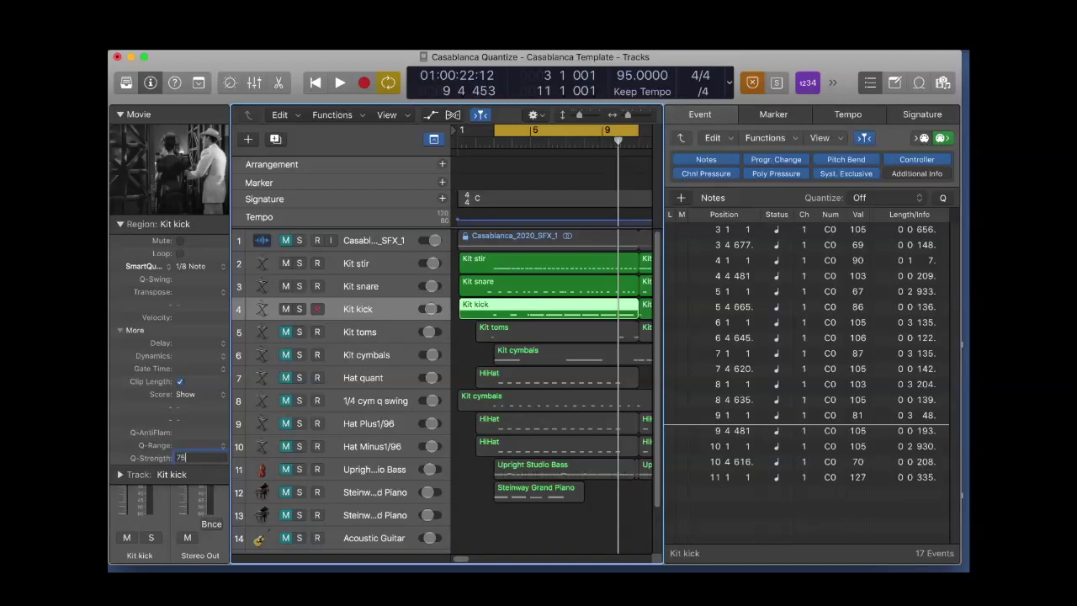
pyautogui.press('Return')
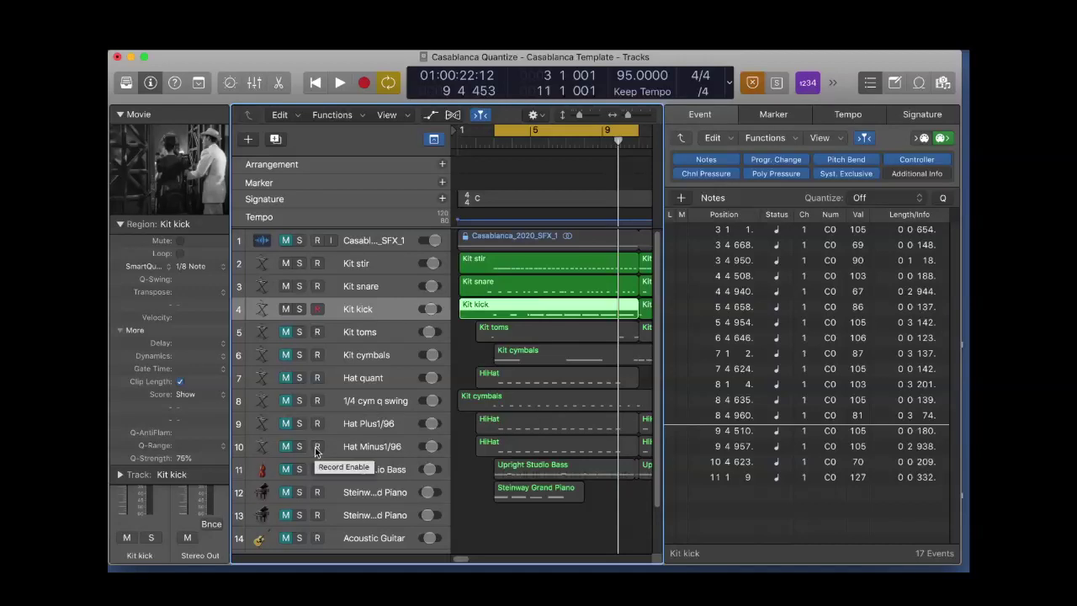
pyautogui.press('space')
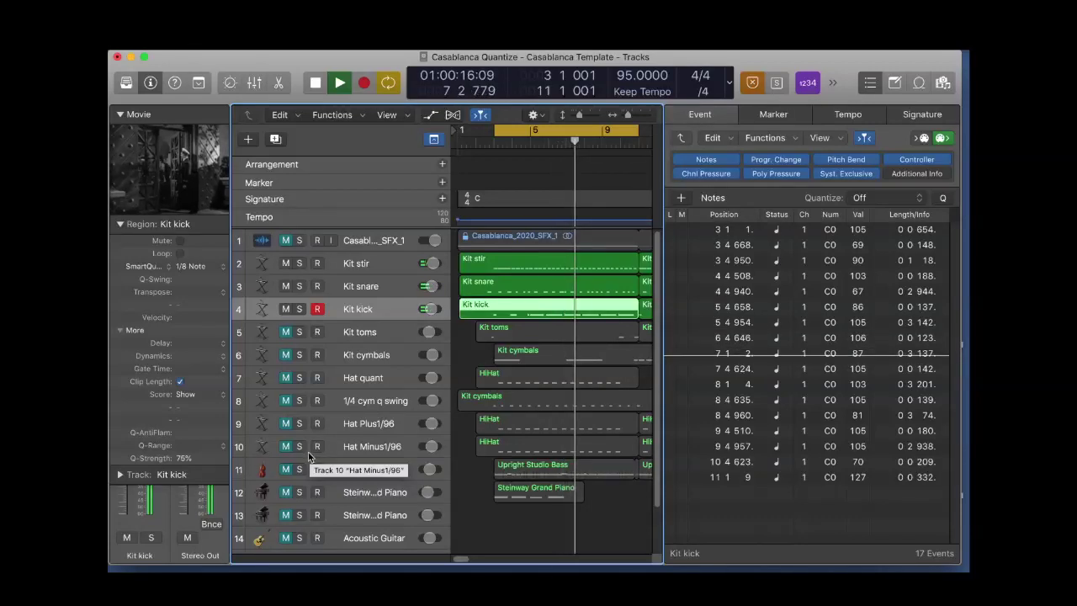
pyautogui.press('space')
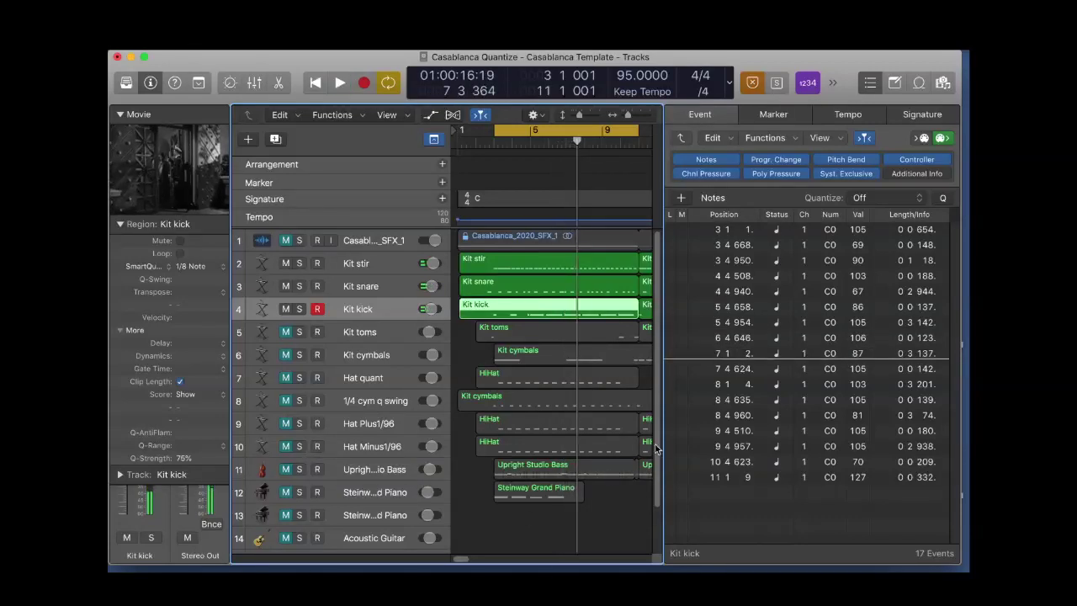
# Move the fourth note of the Kit kick region to position 4 4 613 and play back the unmuted drum tracks
pyautogui.click(743, 276)
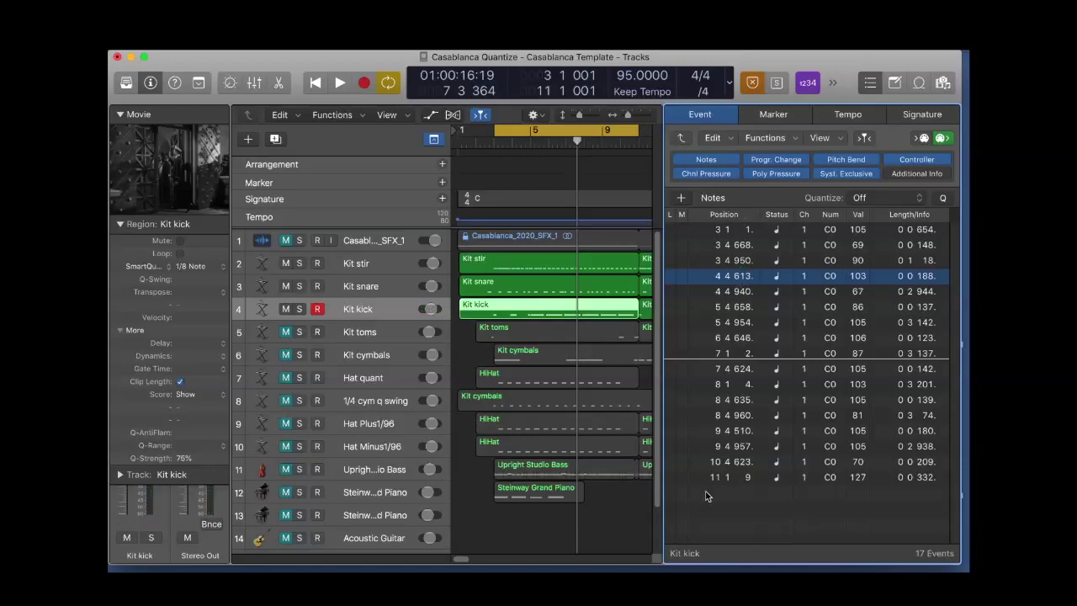
pyautogui.press('space')
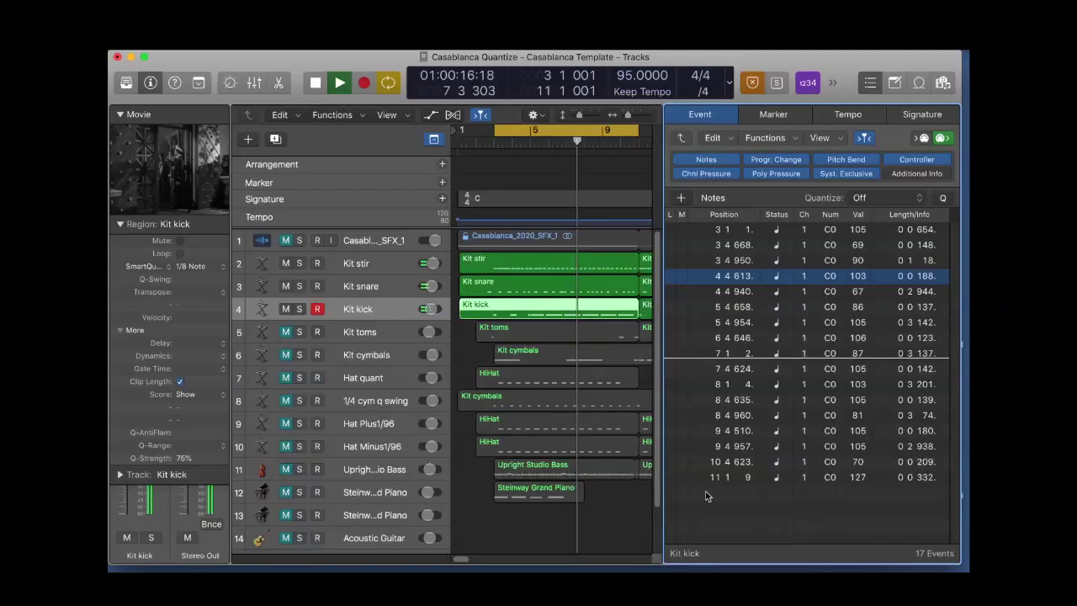
pyautogui.press('space')
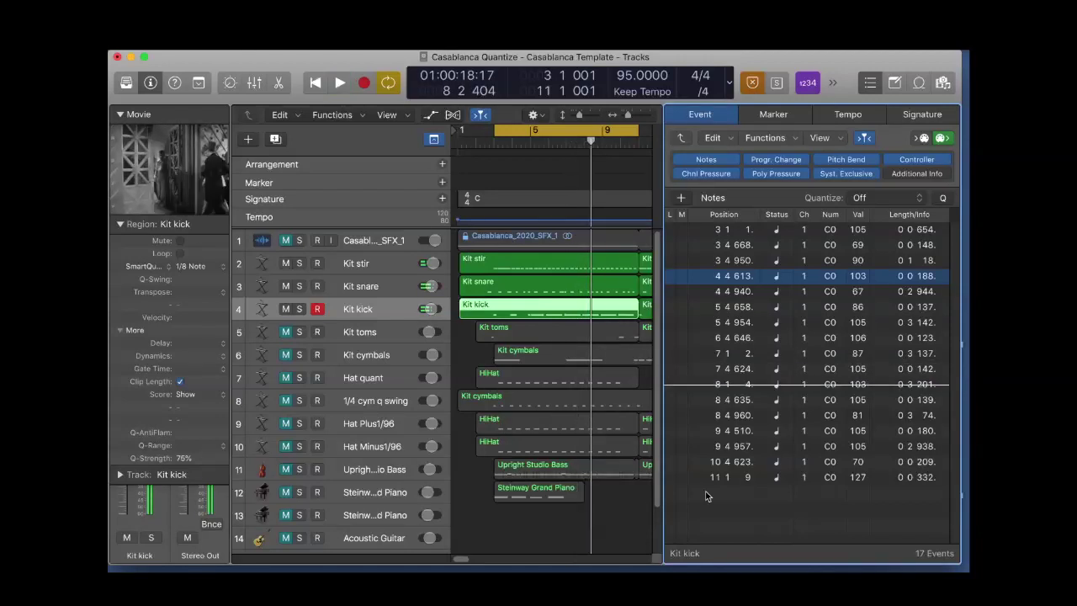
# Unmute the Kit toms track and set its region's quantize to 1/8 Note
pyautogui.click(375, 335)
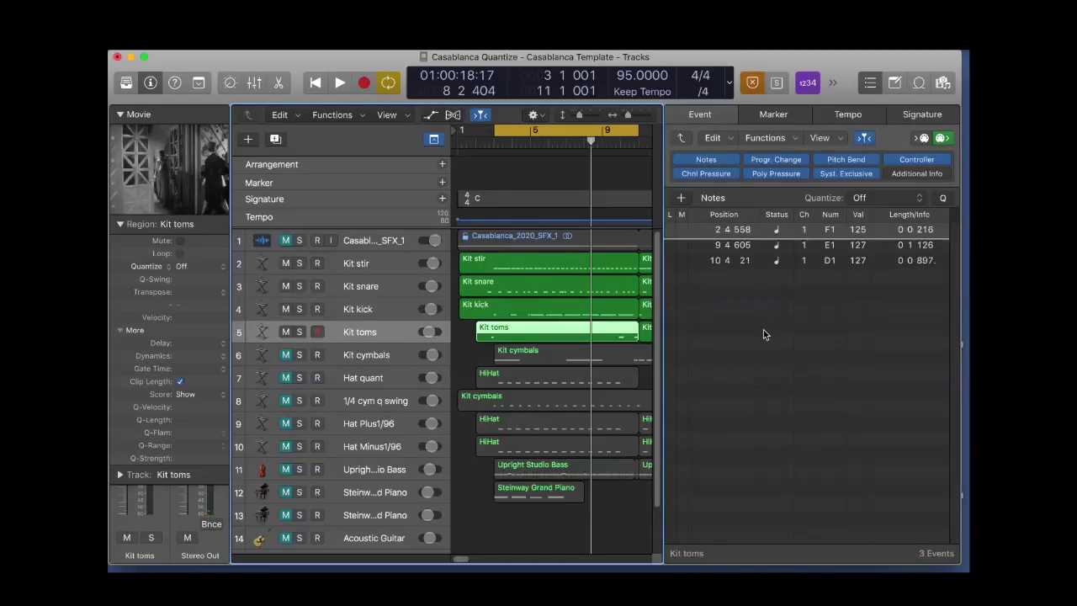
pyautogui.click(184, 267)
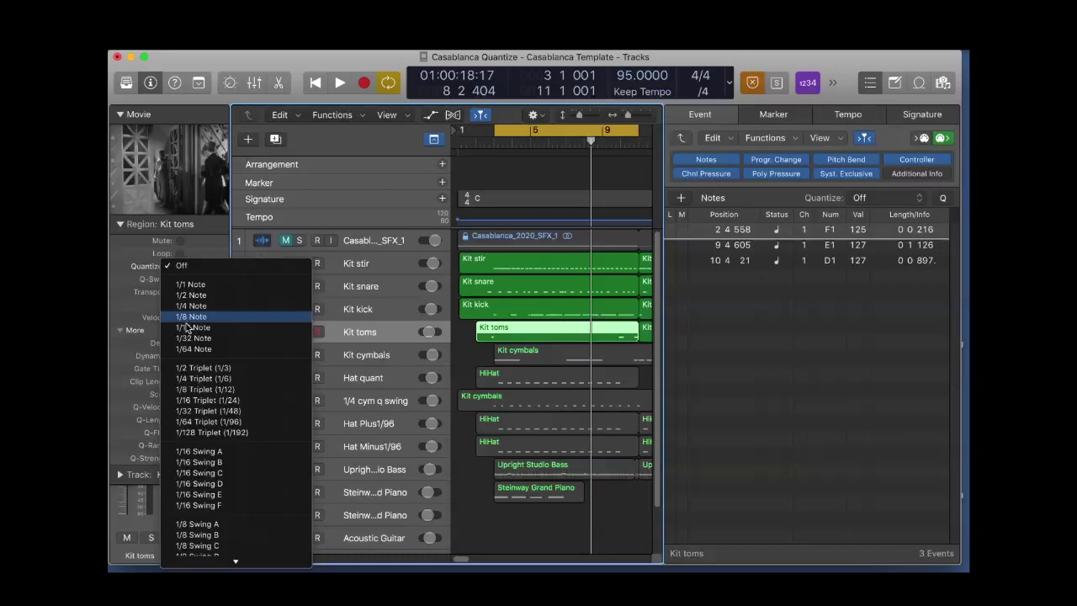
pyautogui.click(186, 318)
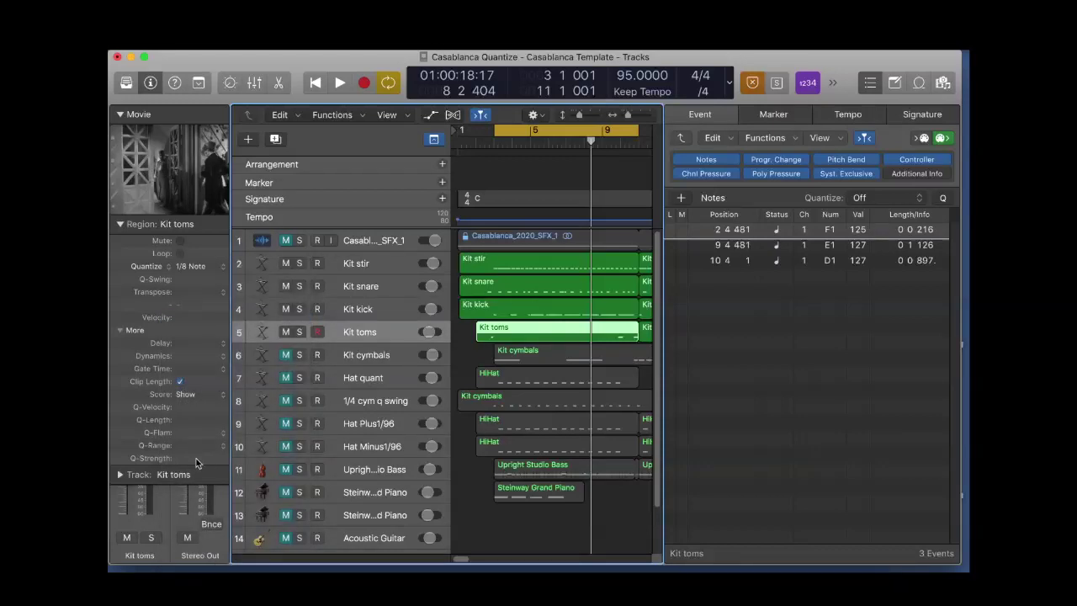
# Set the Kit toms region's Q-Strength to 50% and play it back with the stir, snare and kick tracks
pyautogui.write('50')
pyautogui.press('Return')
pyautogui.press('space')
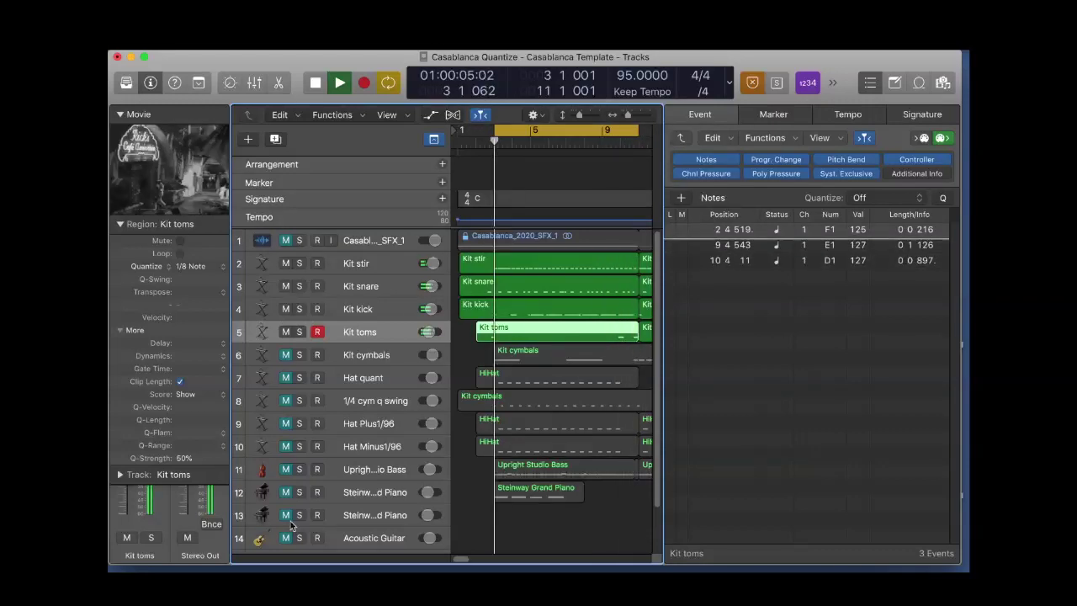
pyautogui.press('space')
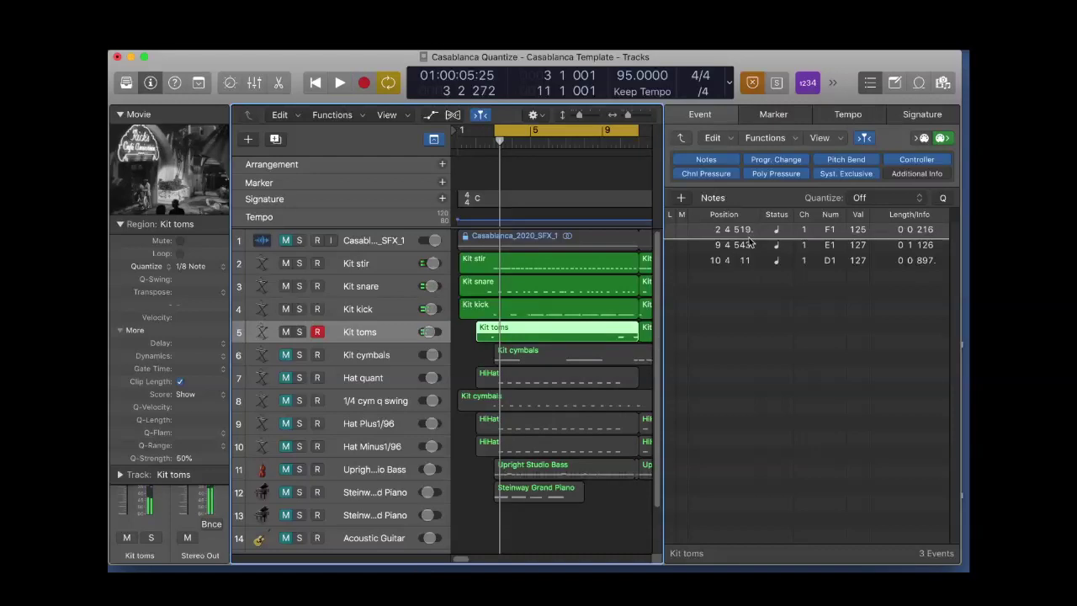
# Move the Kit toms region's E1 note to position 9 4 627 and its D1 note to 10 4 3
pyautogui.moveTo(747, 245); pyautogui.dragTo(744, 240)
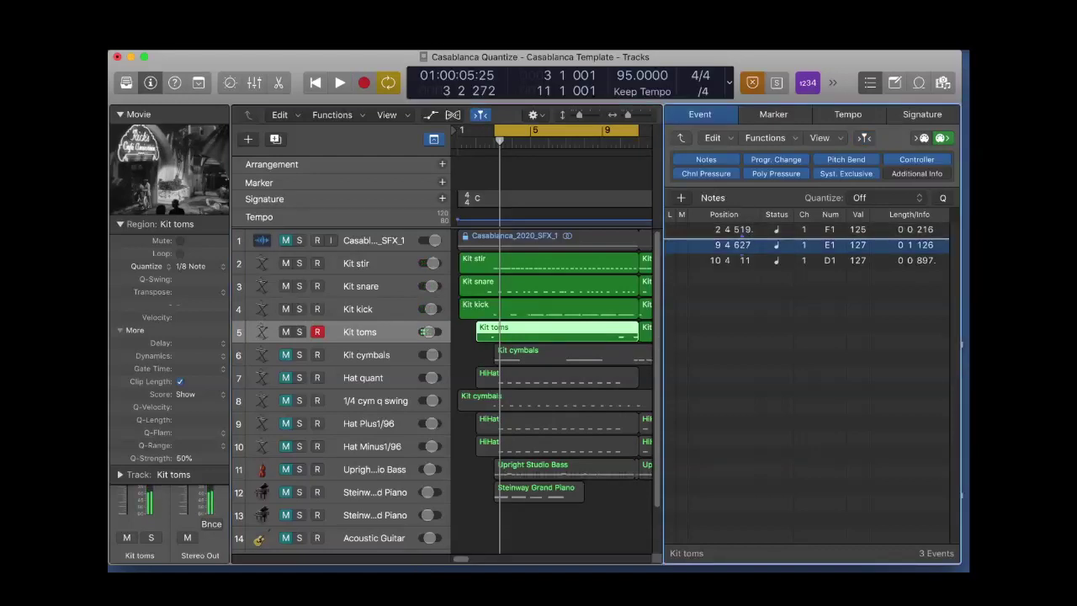
pyautogui.click(748, 262)
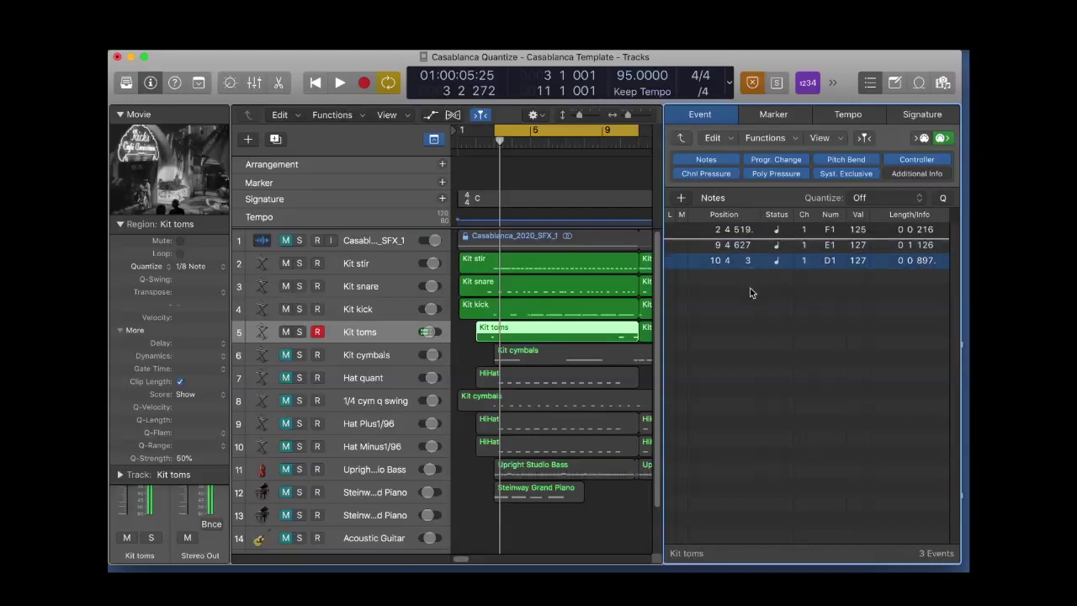
pyautogui.click(754, 335)
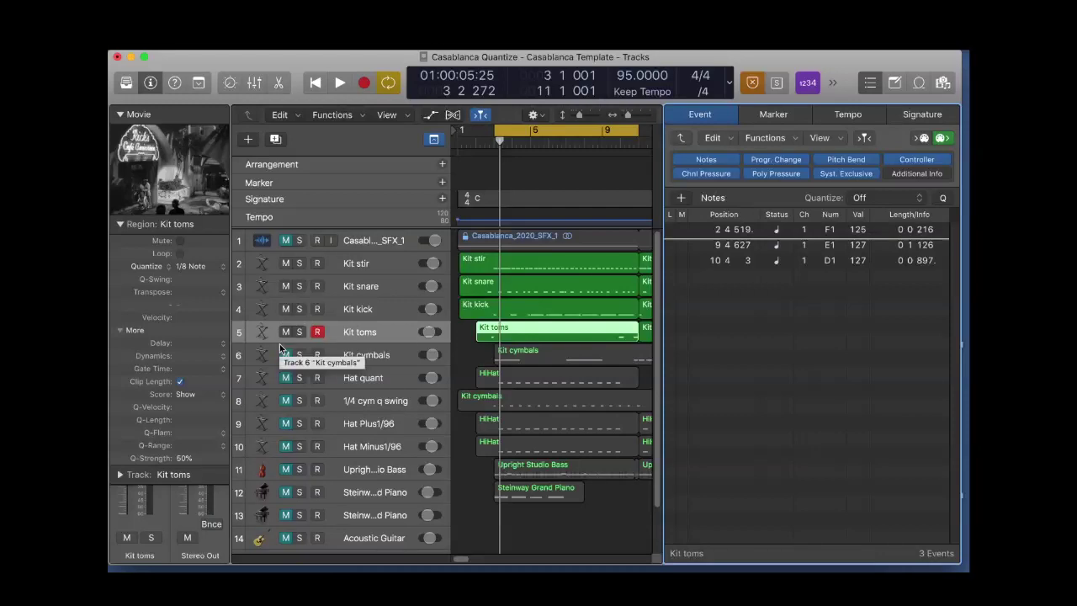
# Unmute the Hat Plus1/96 and Hat Minus1/96 tracks and turn off quantize for the Hat Plus1/96 region
pyautogui.click(285, 423)
pyautogui.click(381, 423)
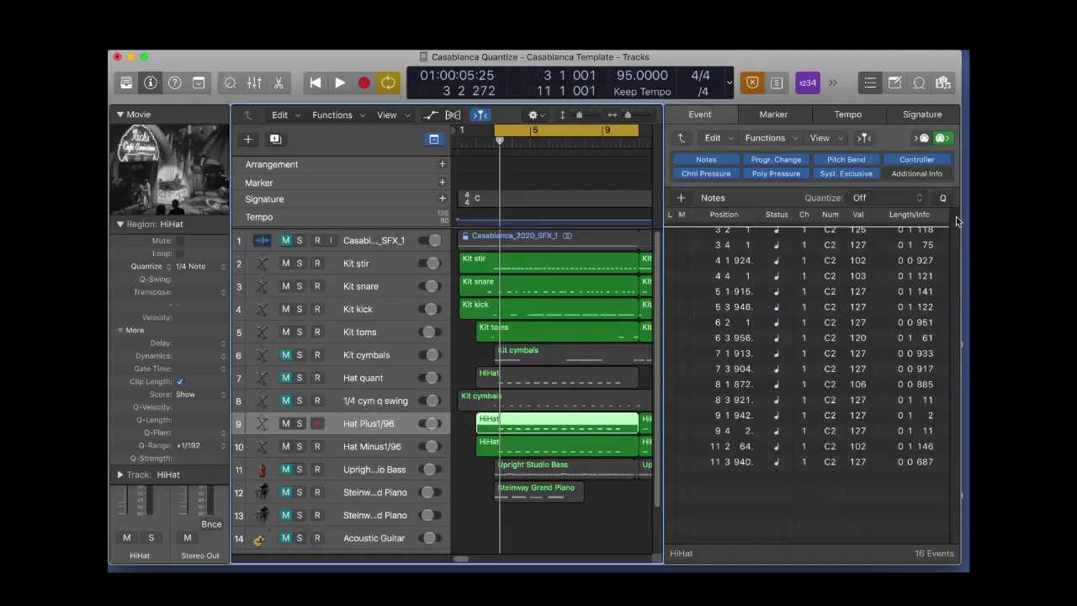
pyautogui.click(193, 267)
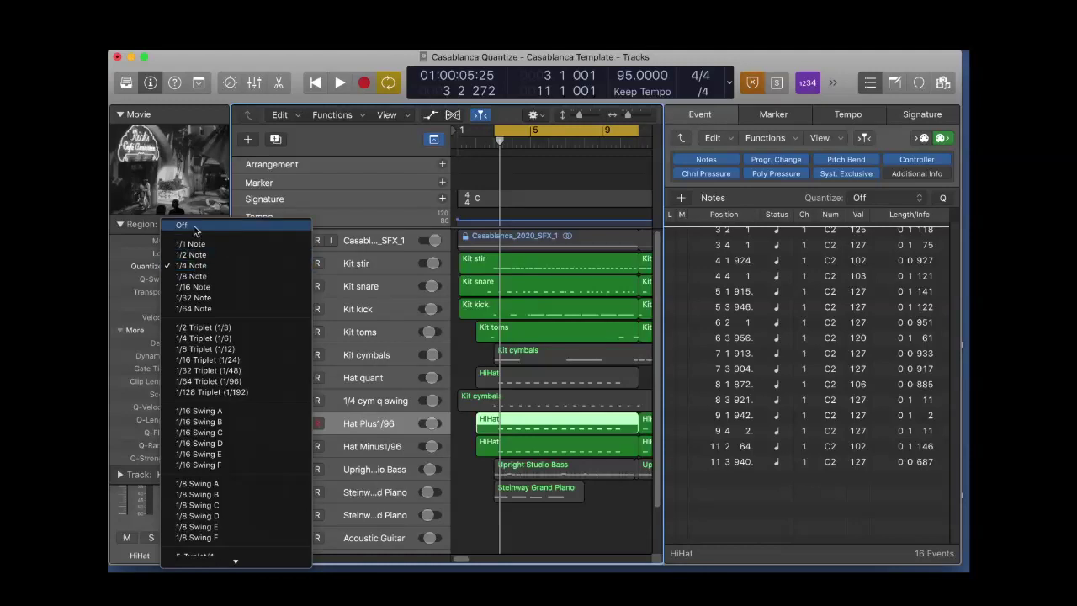
pyautogui.click(194, 229)
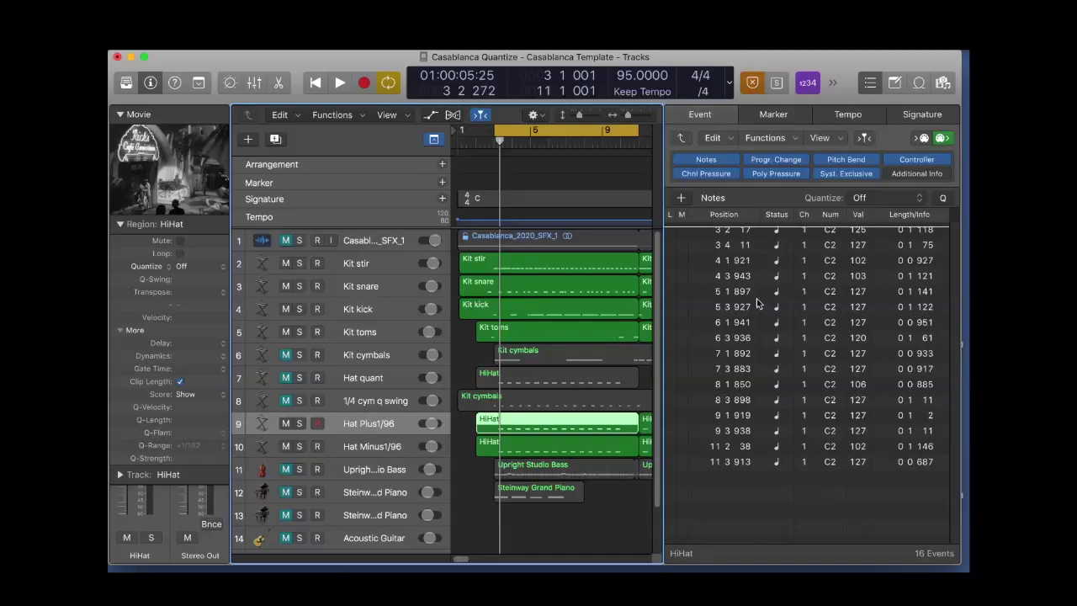
# Set the Hat Plus1/96 region's quantize to 1/4 Note and its Q-Range to -1/96
pyautogui.click(189, 266)
pyautogui.click(193, 310)
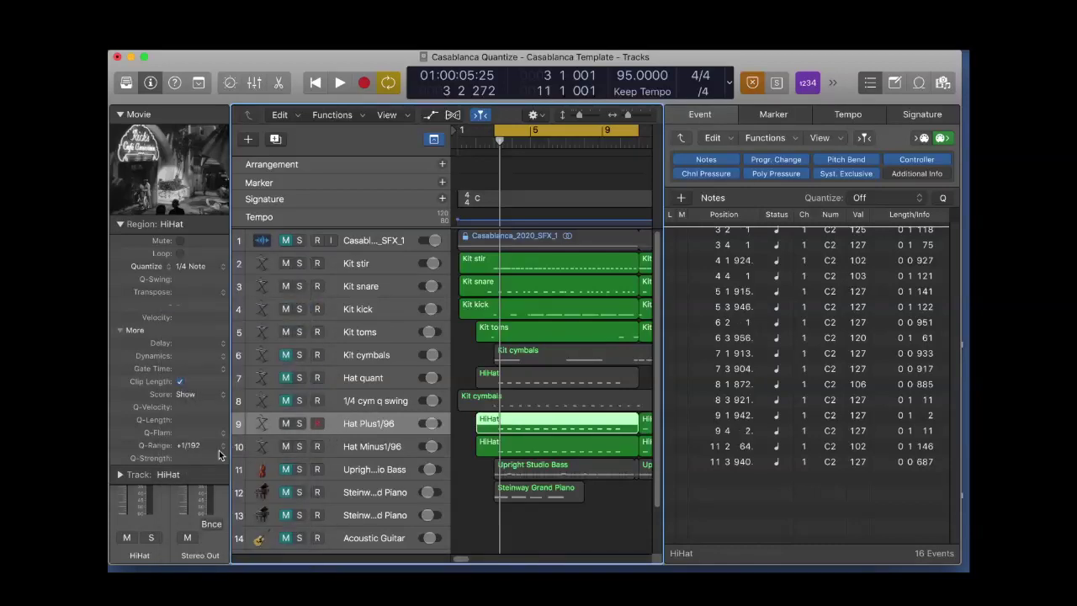
pyautogui.click(222, 450)
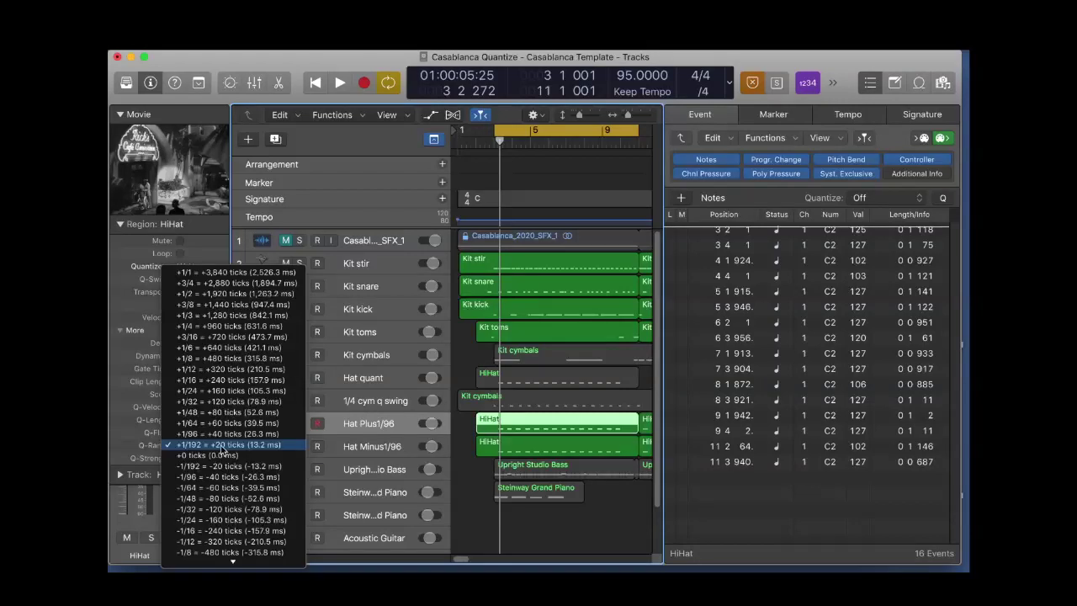
pyautogui.click(212, 477)
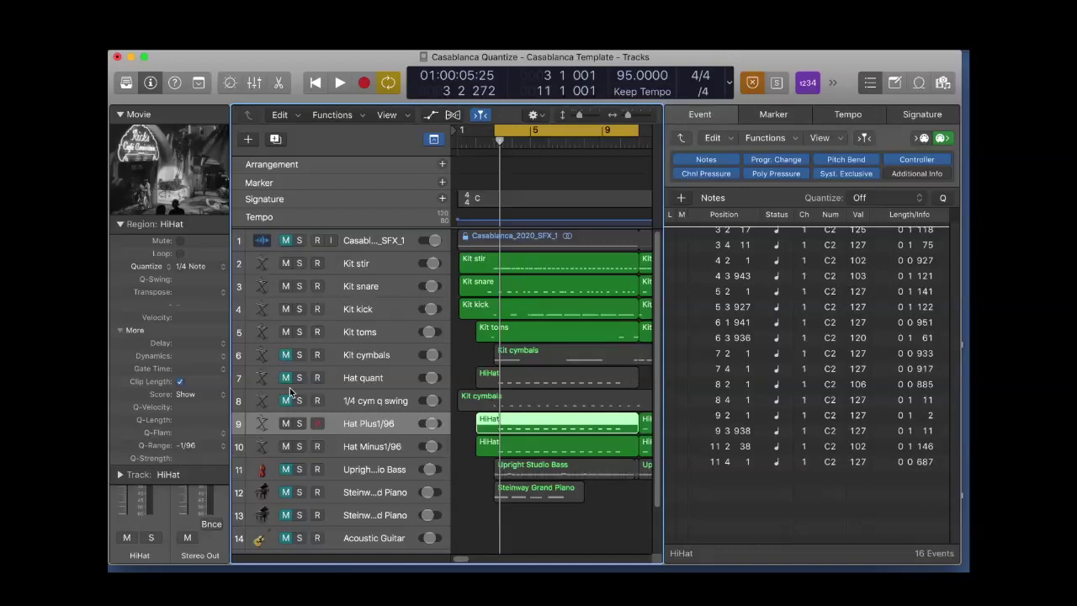
# Set the Hat Plus1/96 region's Q-Range to +1/96, then mute the Hat Plus1/96 and Hat Minus1/96 tracks
pyautogui.click(223, 447)
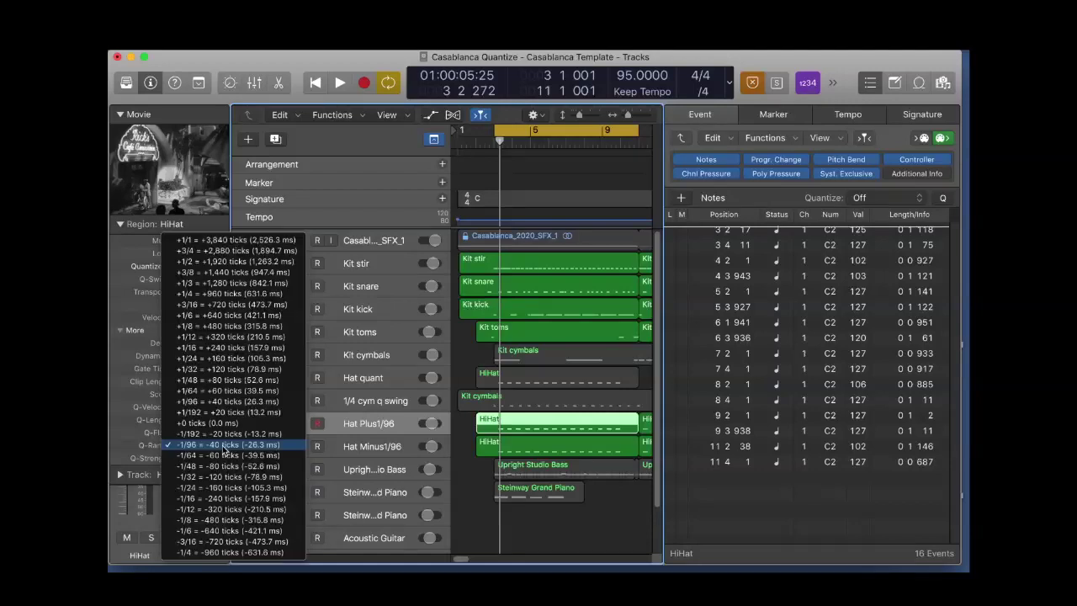
pyautogui.click(220, 401)
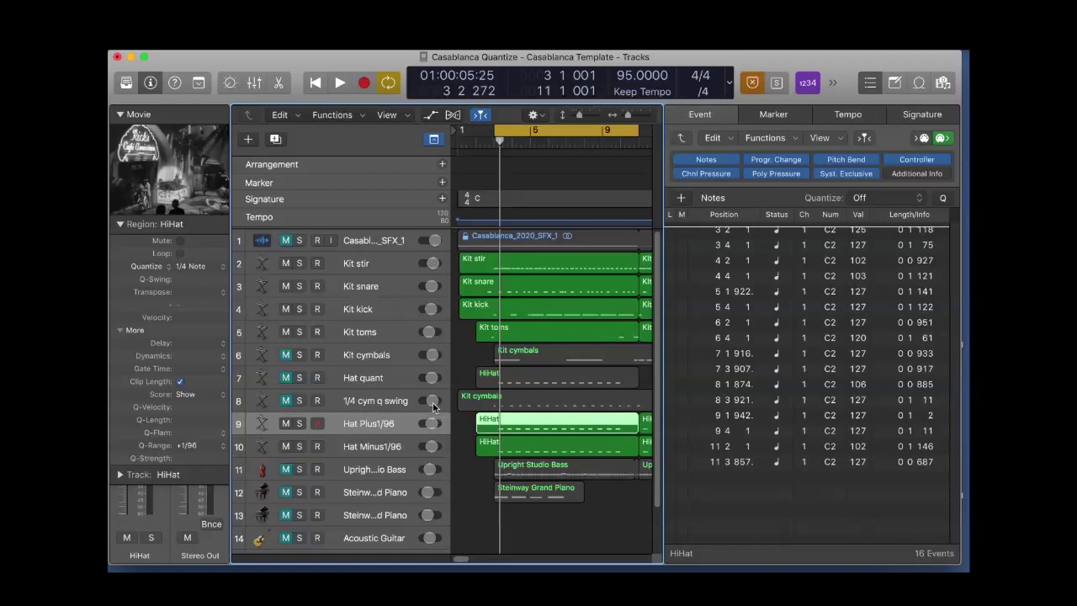
pyautogui.click(285, 447)
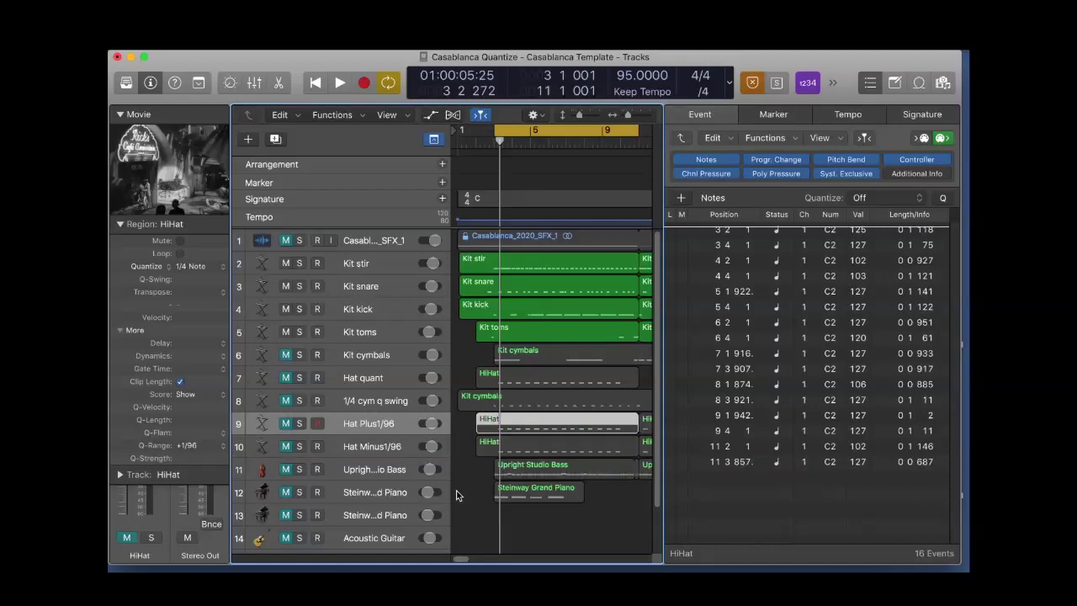
# Unmute the Steinway Grand Piano on track 12 and play its region back with the drum tracks
pyautogui.click(381, 491)
pyautogui.click(285, 492)
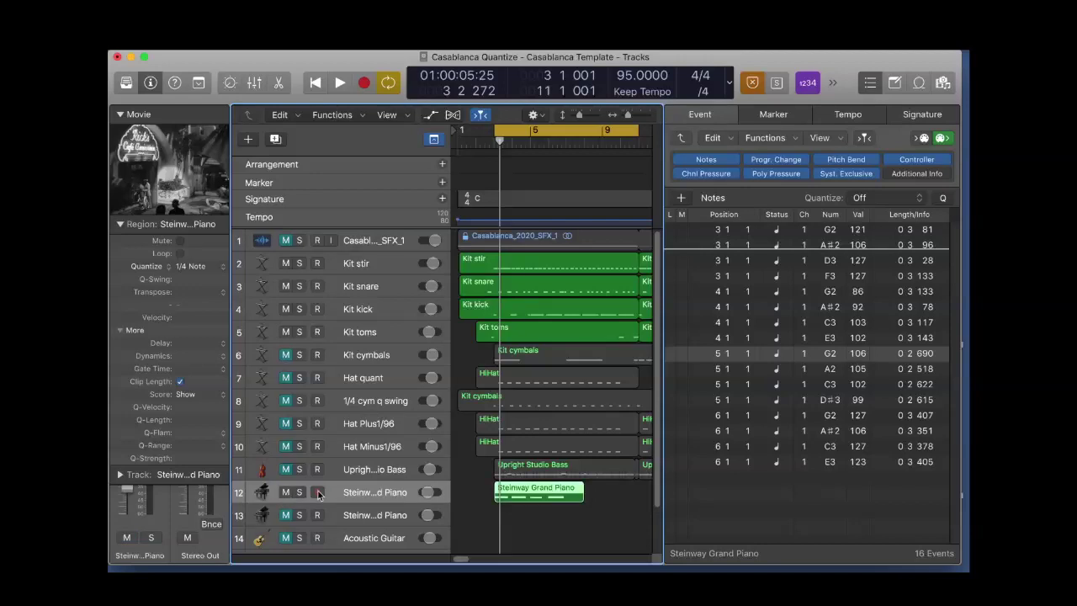
pyautogui.press('space')
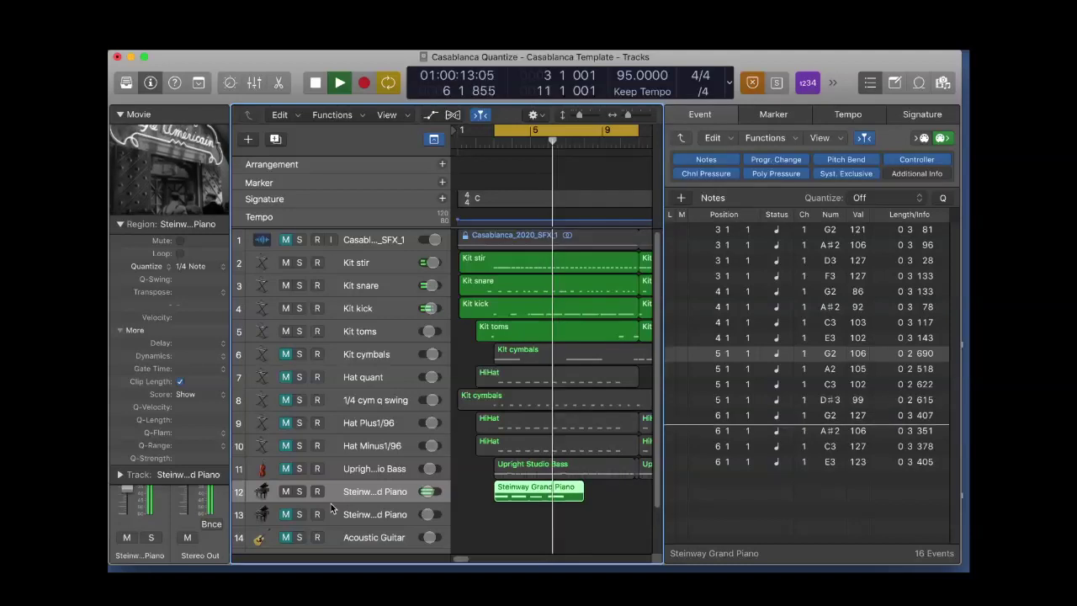
pyautogui.press('space')
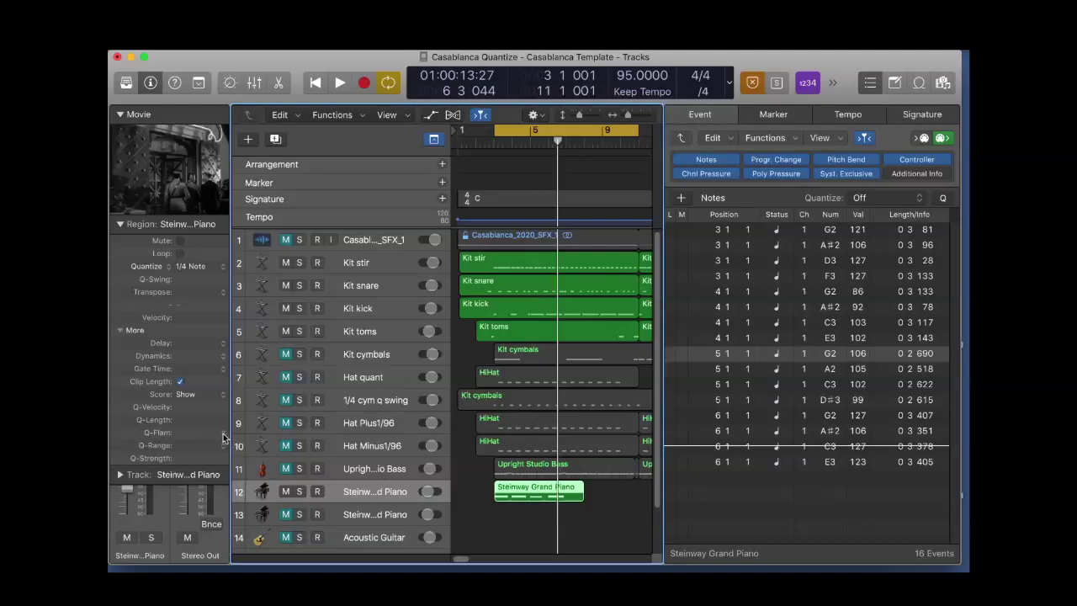
# Set the Steinway Grand Piano region's Q-Flam to +1/96 and play back the spread chords
pyautogui.moveTo(224, 437)
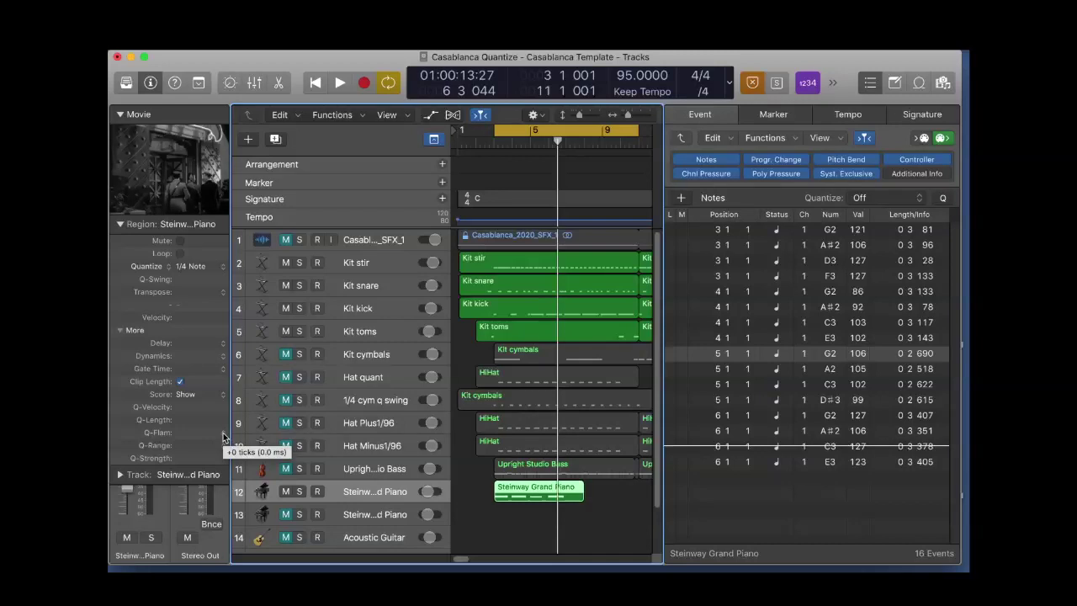
pyautogui.click(224, 435)
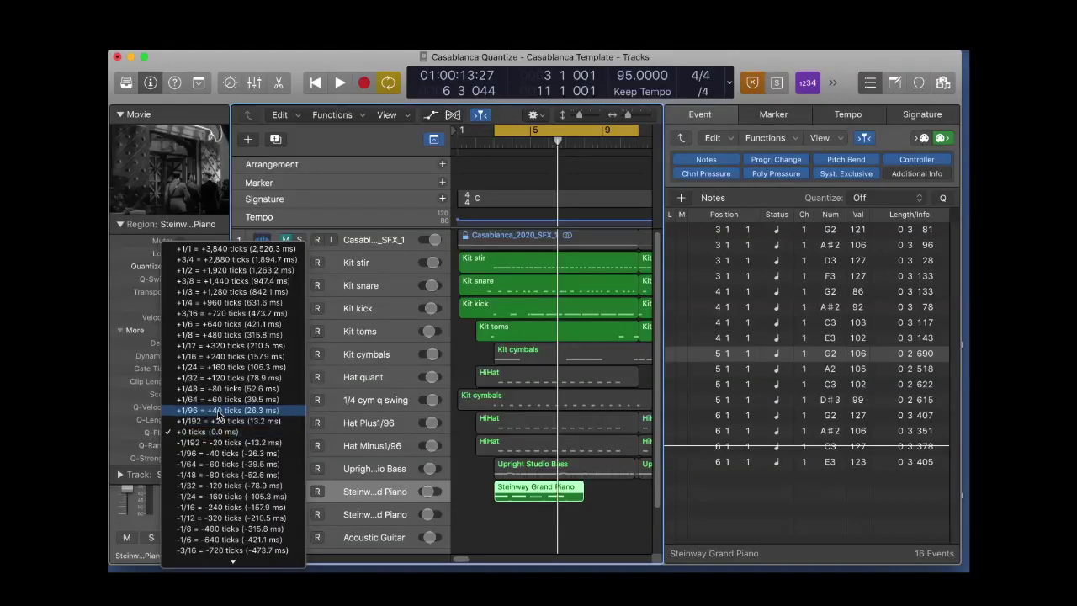
pyautogui.click(217, 413)
pyautogui.hotkey('shift', 'space')
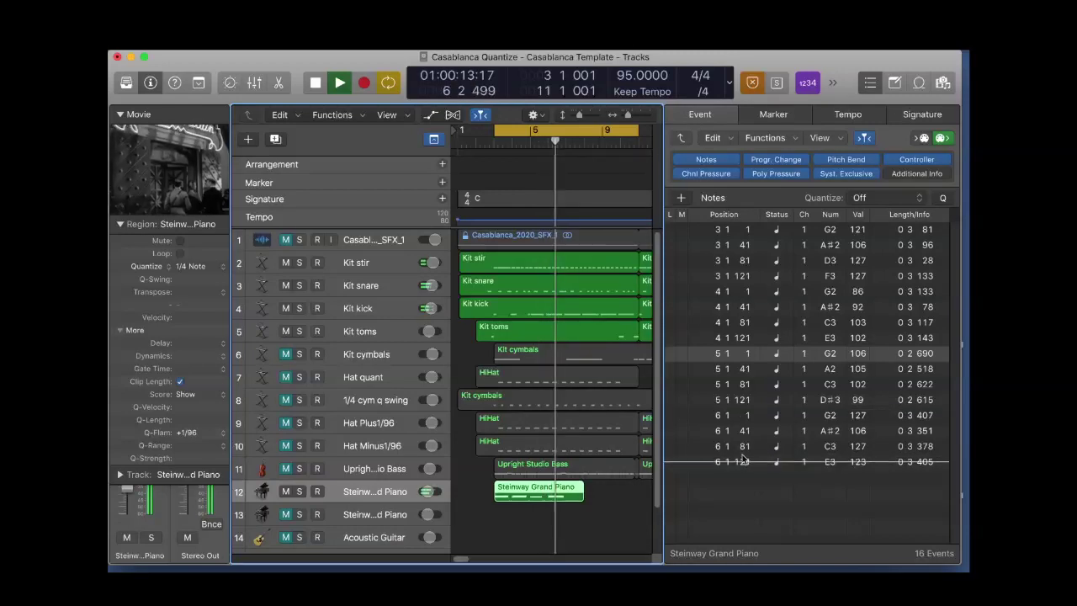
pyautogui.press('space')
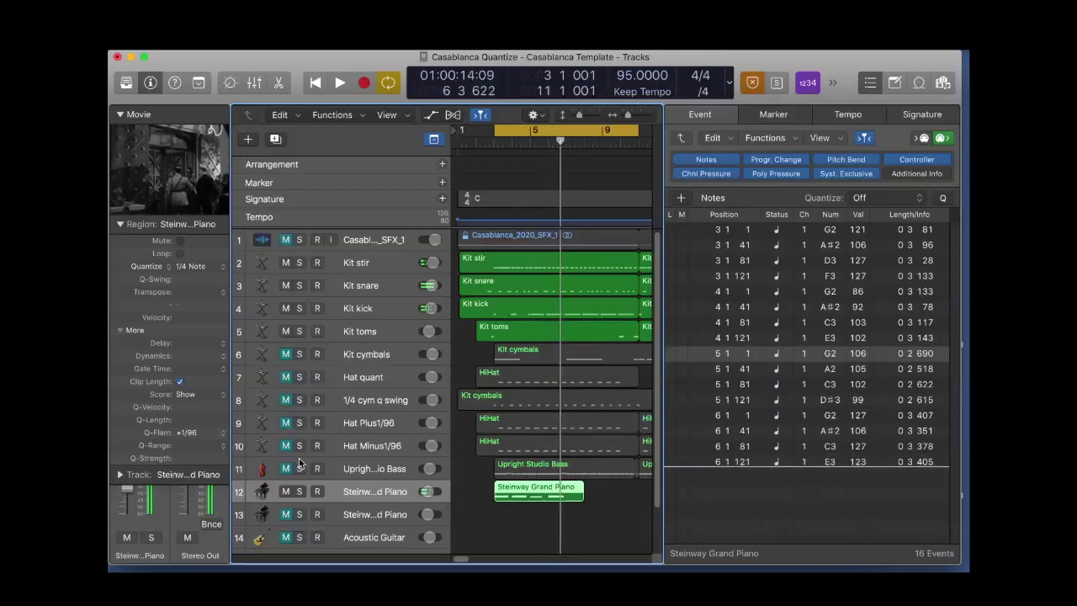
# Set the Steinway Grand Piano region's Q-Flam to -1/96 and play back the reversed chord spread
pyautogui.click(223, 434)
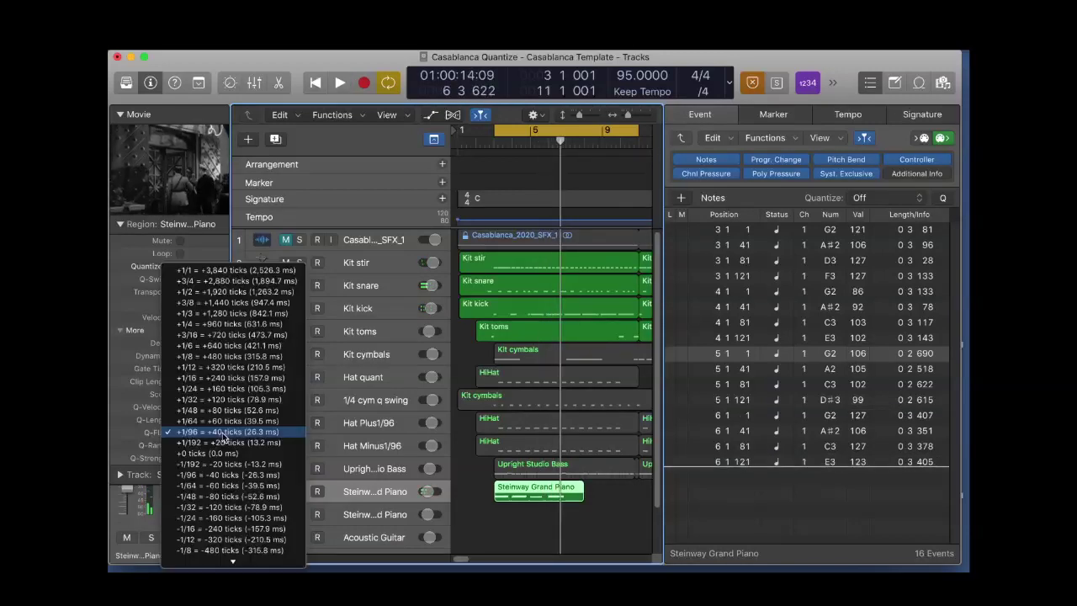
pyautogui.click(210, 477)
pyautogui.scroll(-1, 454, 471)
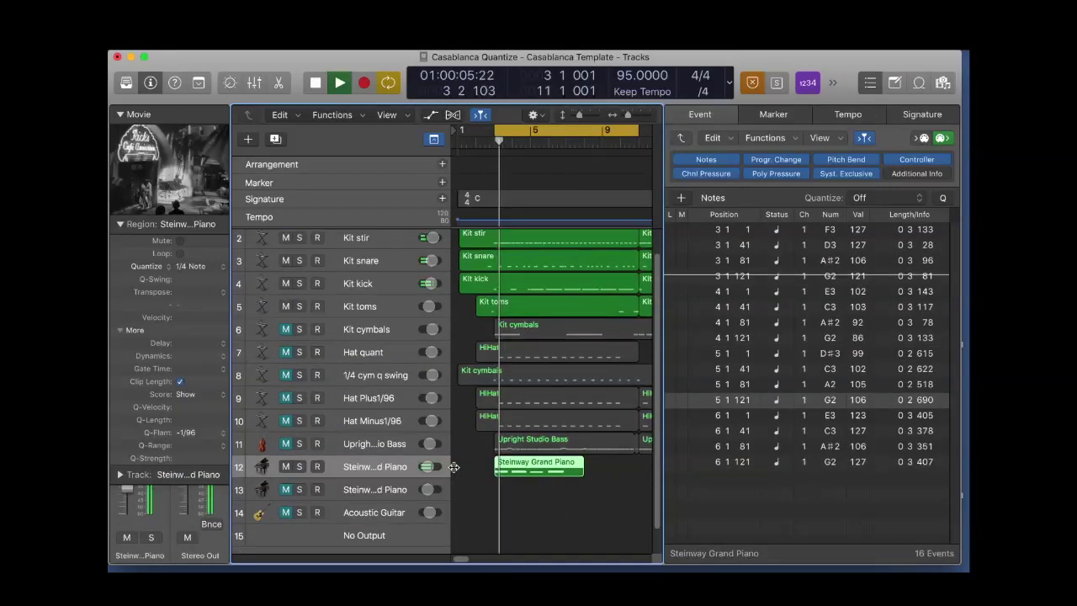